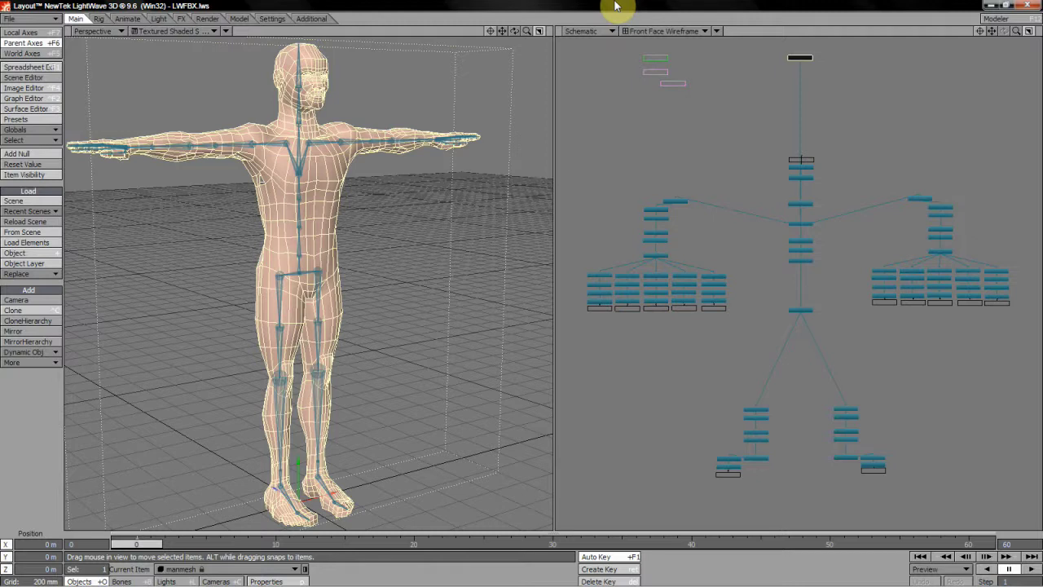
Step: Select the right hand's middle, ring and pinky finger end bones in turn
left_click(708, 308)
left_click(687, 307)
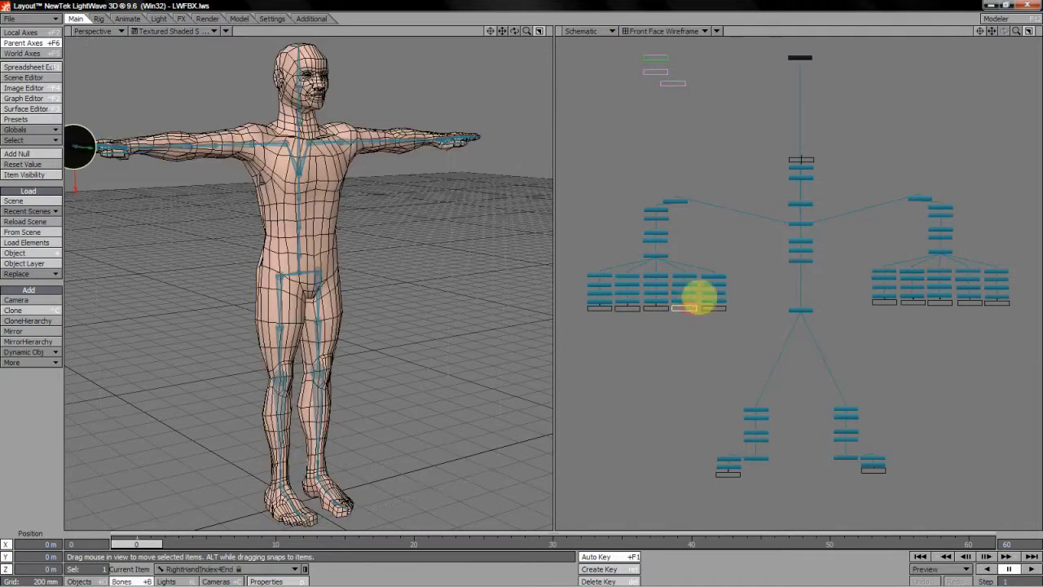
left_click(656, 308)
left_click(628, 308)
left_click(599, 308)
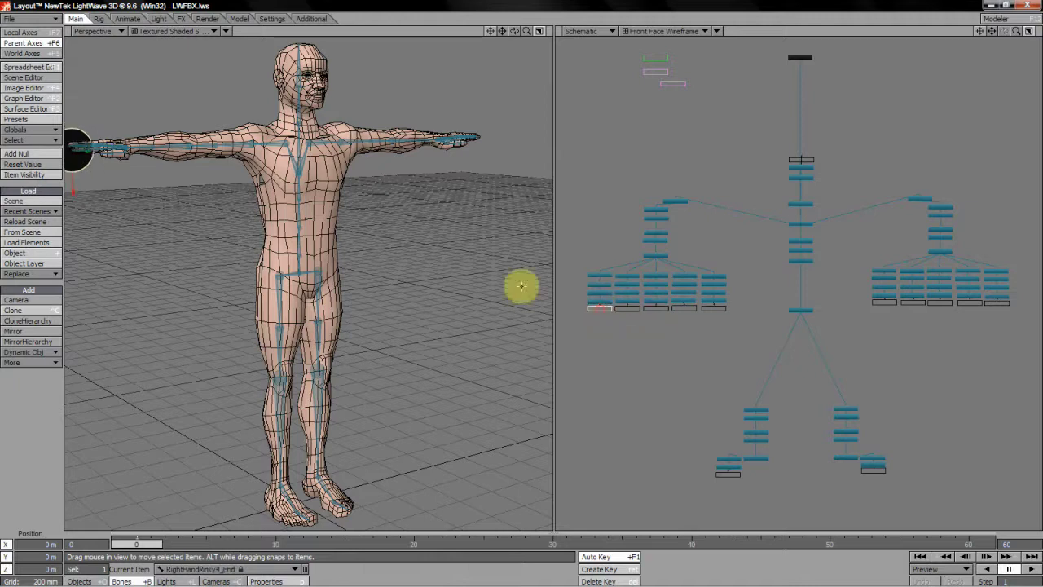
Step: Check RightToe_End, RightToe_End2, Head_End2 and left thumb end bones, then open the Scene Editor
left_click(732, 475)
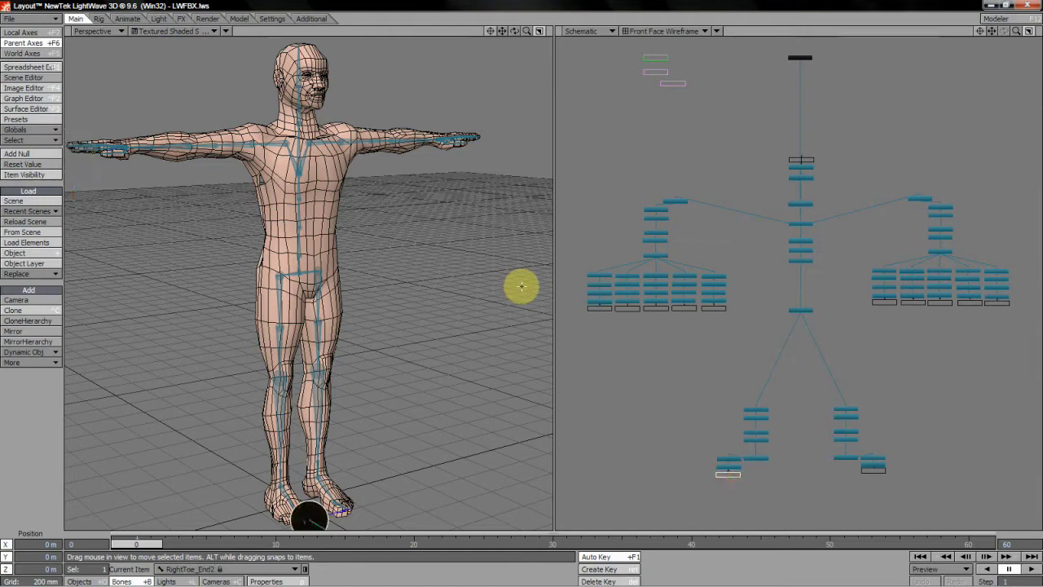
left_click(732, 466)
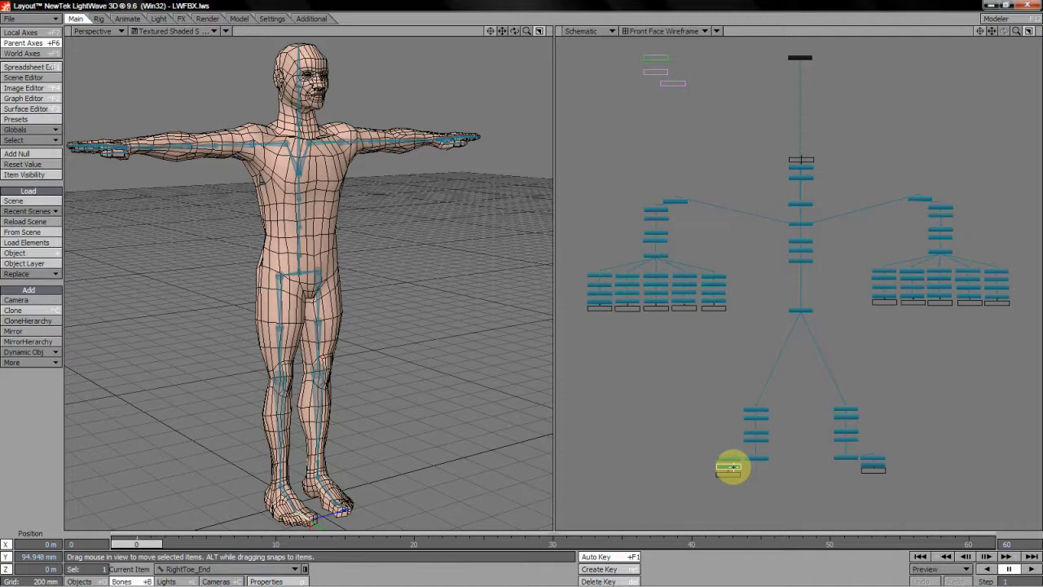
left_click(733, 473)
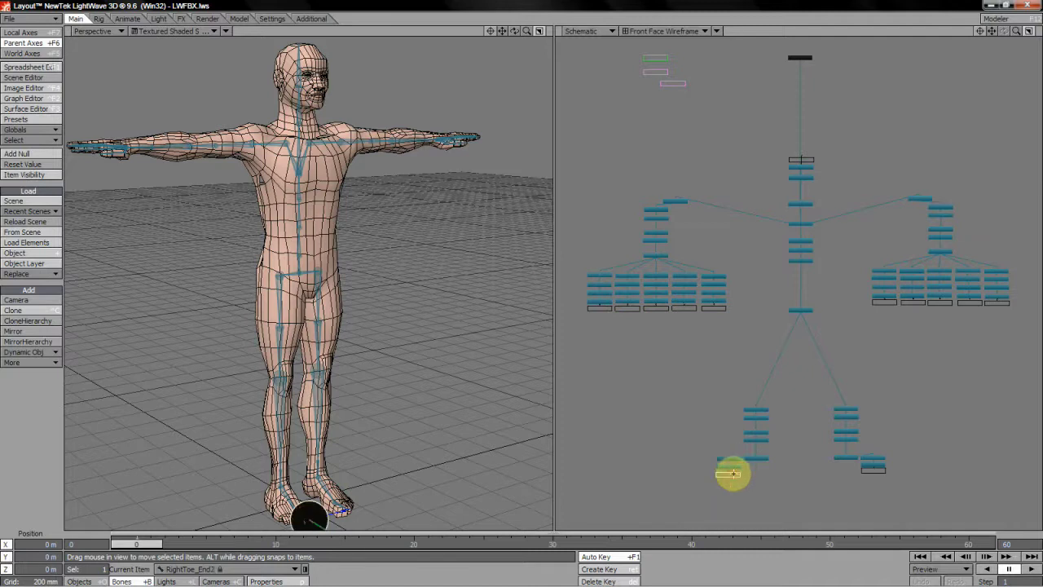
left_click(801, 160)
left_click(884, 302)
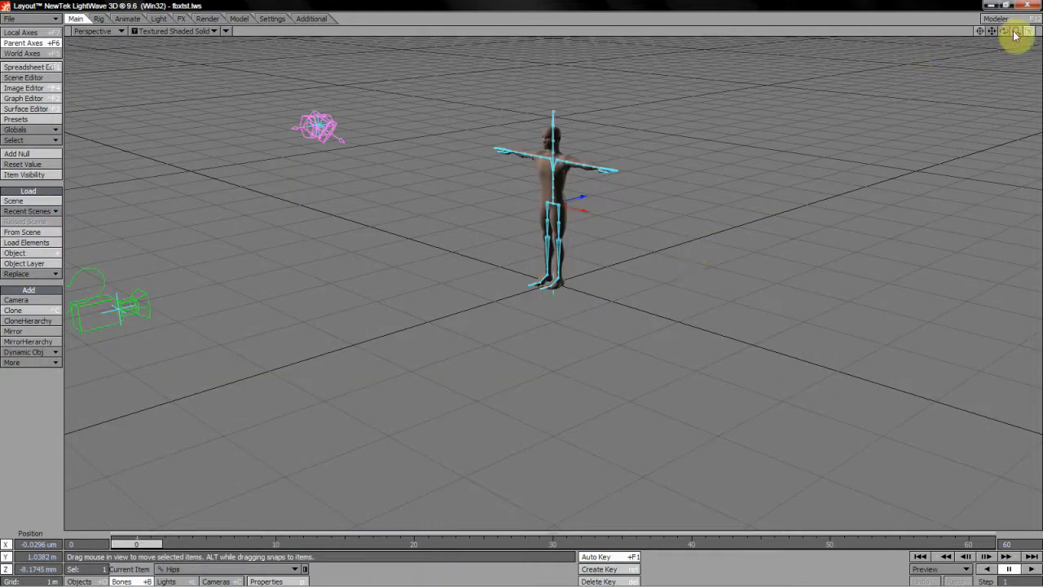
left_click_drag(1016, 31, 932, 35)
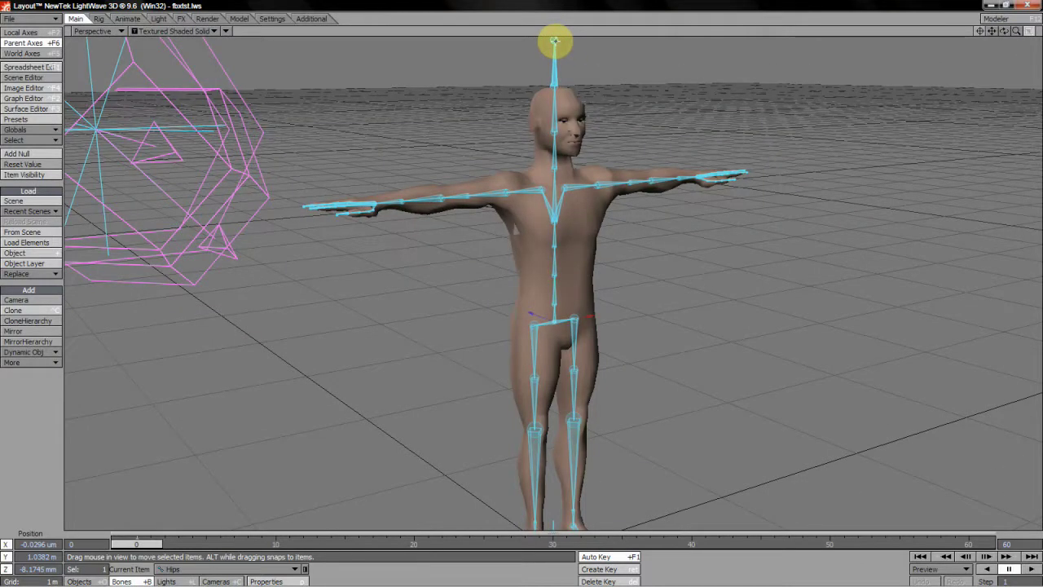
left_click(26, 78)
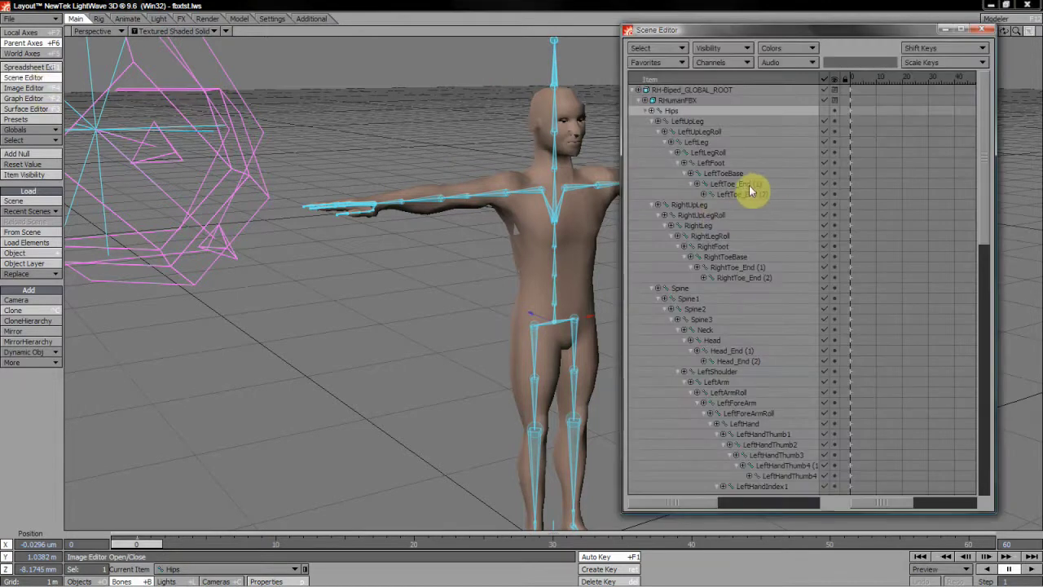
Step: Inspect LeftToe_End (1), LeftToe_End (2), LeftToeBase and the head bone, then close the Scene Editor
left_click(749, 185)
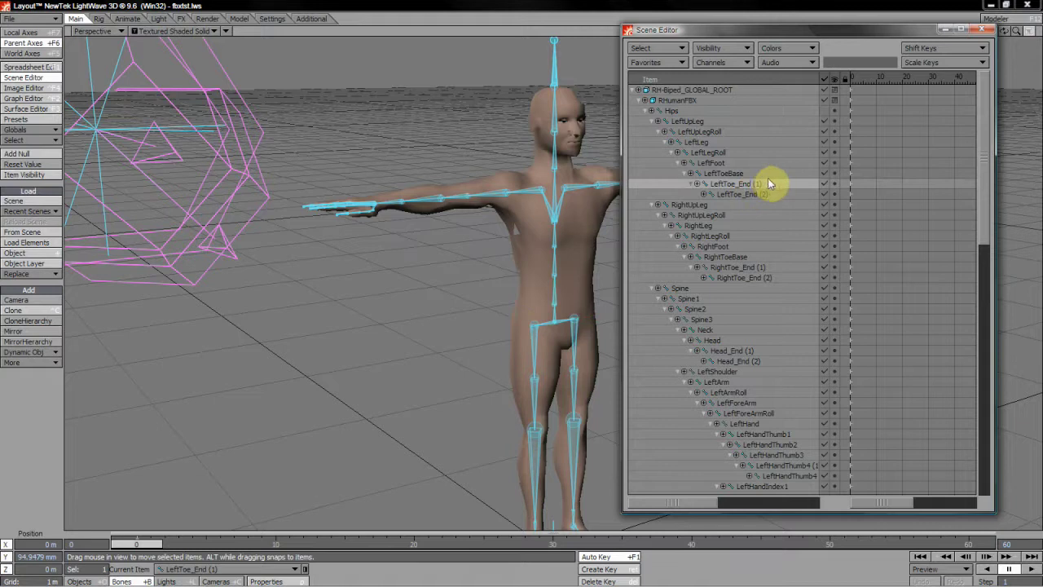
left_click(745, 195)
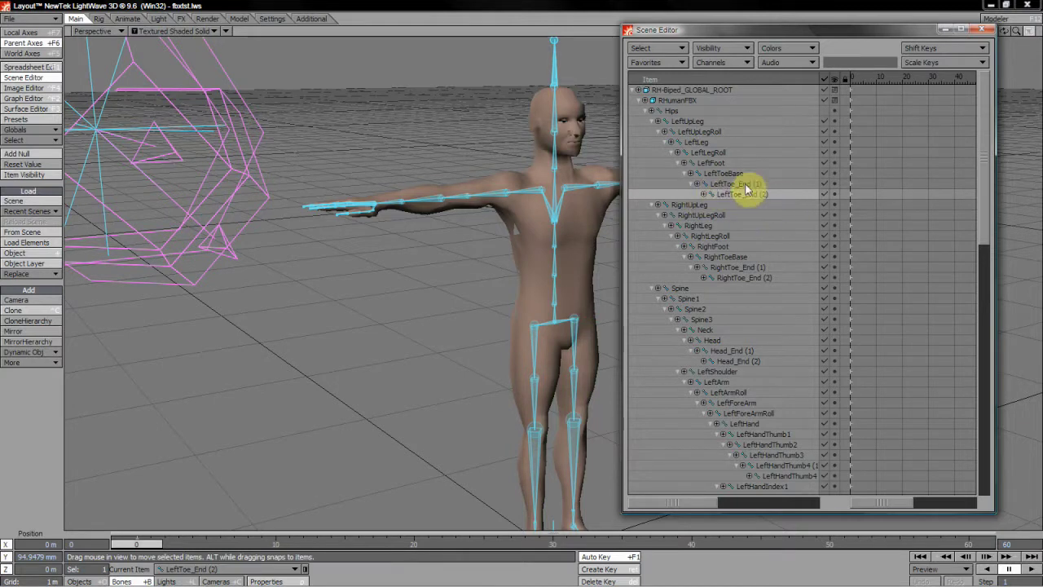
left_click(745, 186)
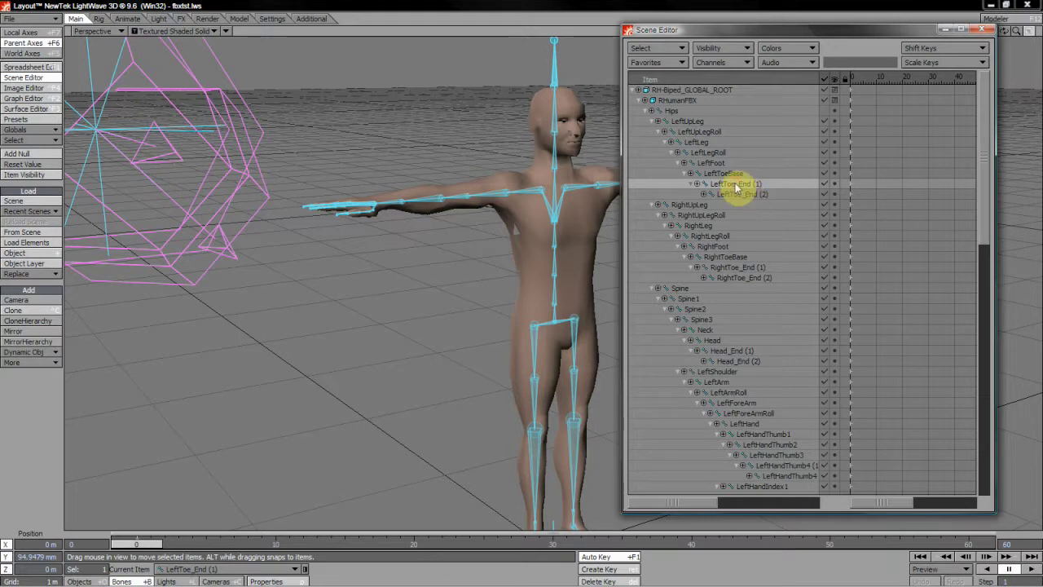
left_click(724, 175)
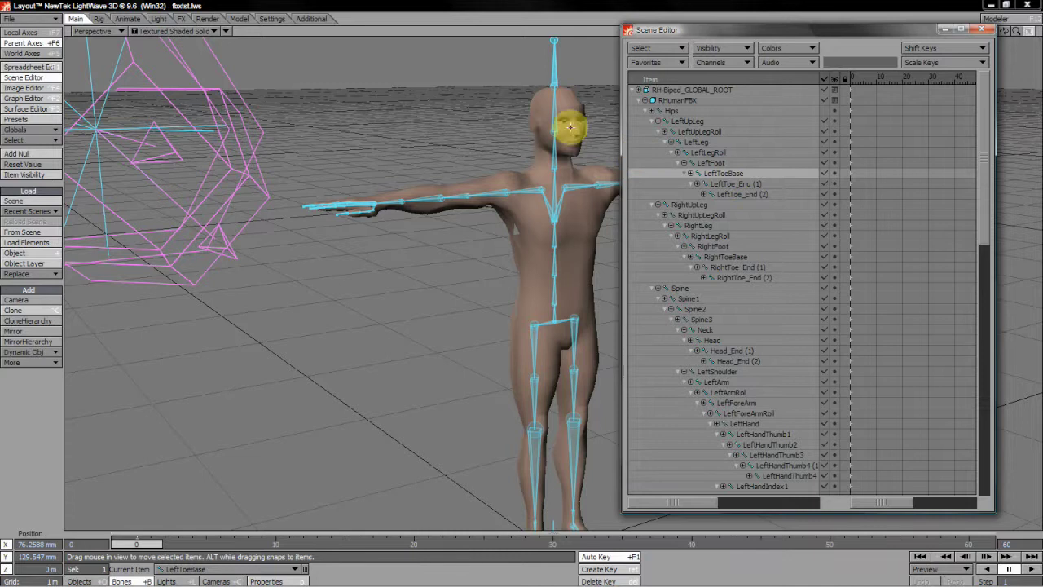
left_click(553, 132)
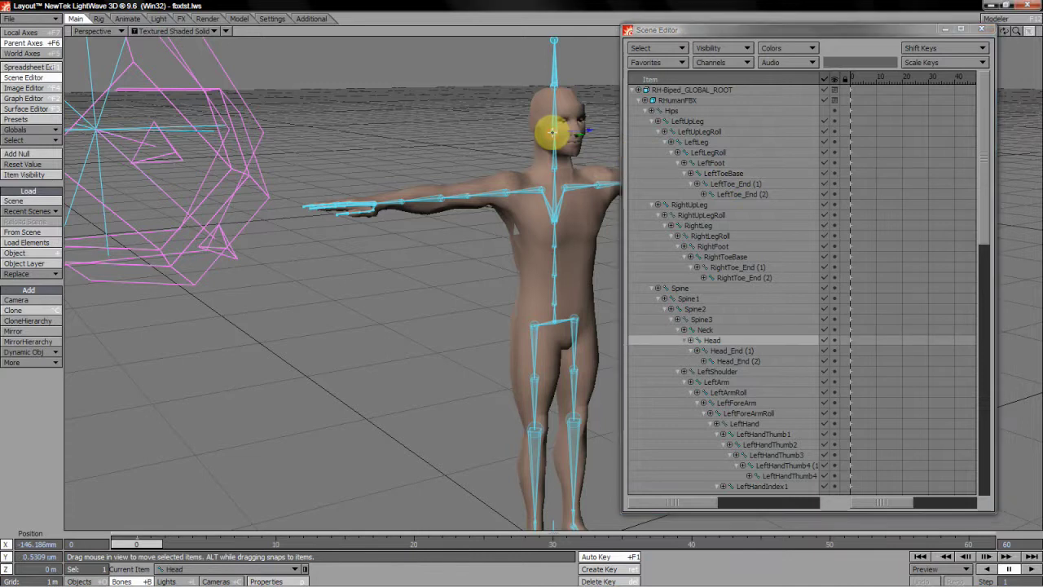
left_click(980, 29)
Step: Pan the Perspective view down to the feet and select the RightToeBase bone
left_click_drag(992, 34, 710, 284)
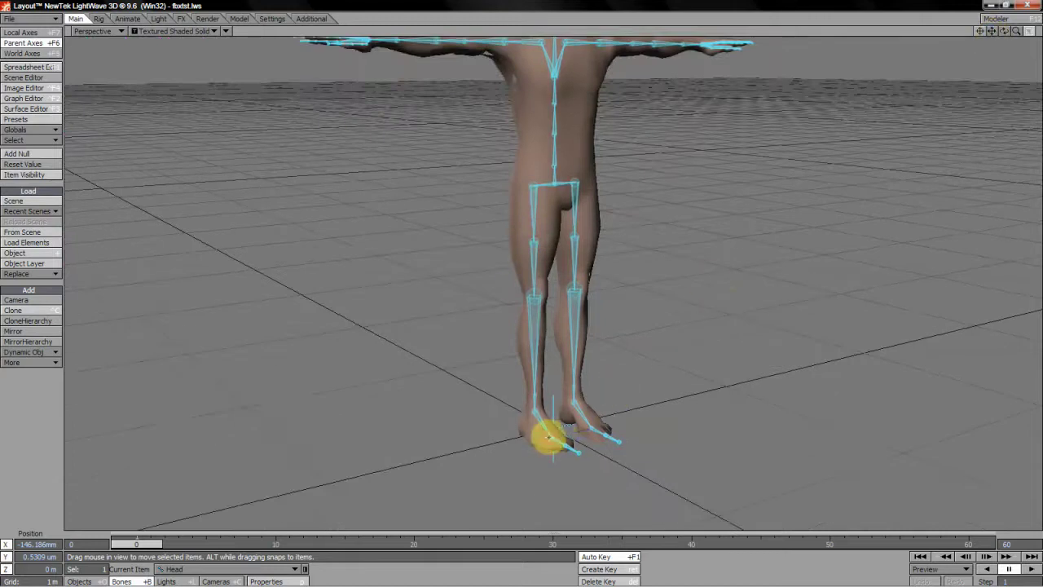
left_click(550, 438)
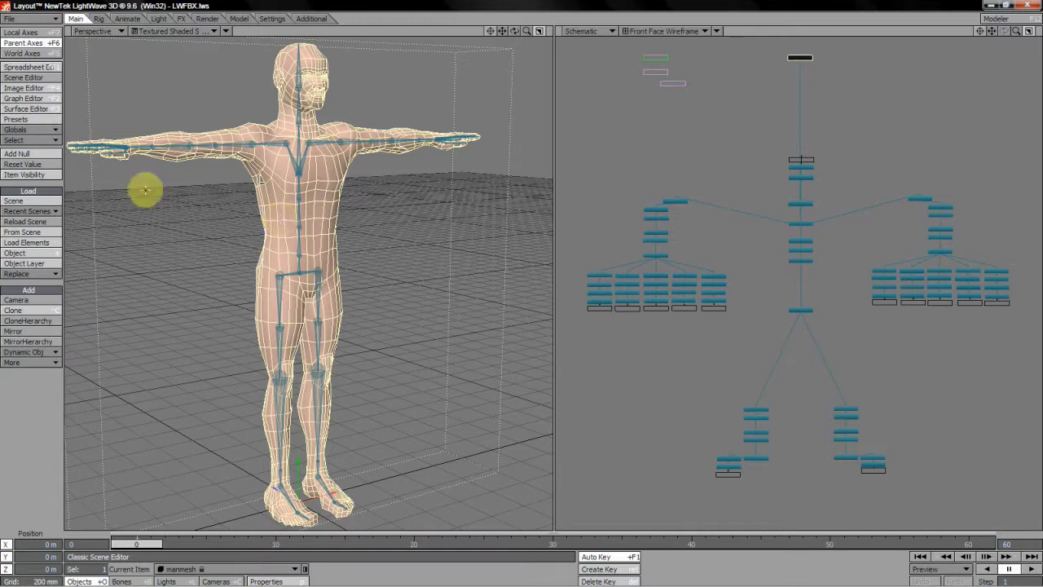
Step: In Scene Editor, expand Hips and the full LeftUpLeg chain down to LeftToe_End2
left_click(24, 77)
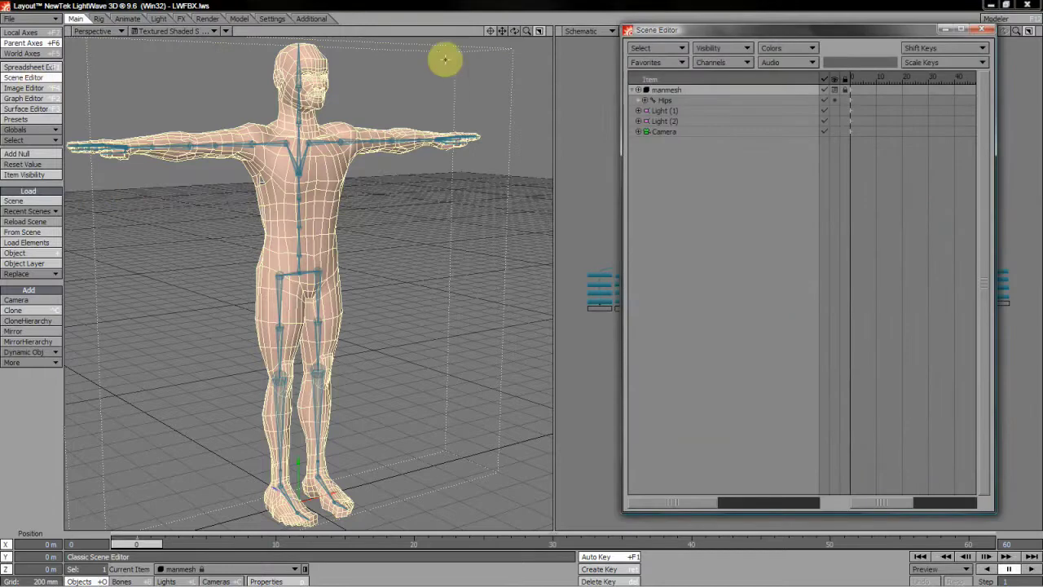
left_click(642, 100)
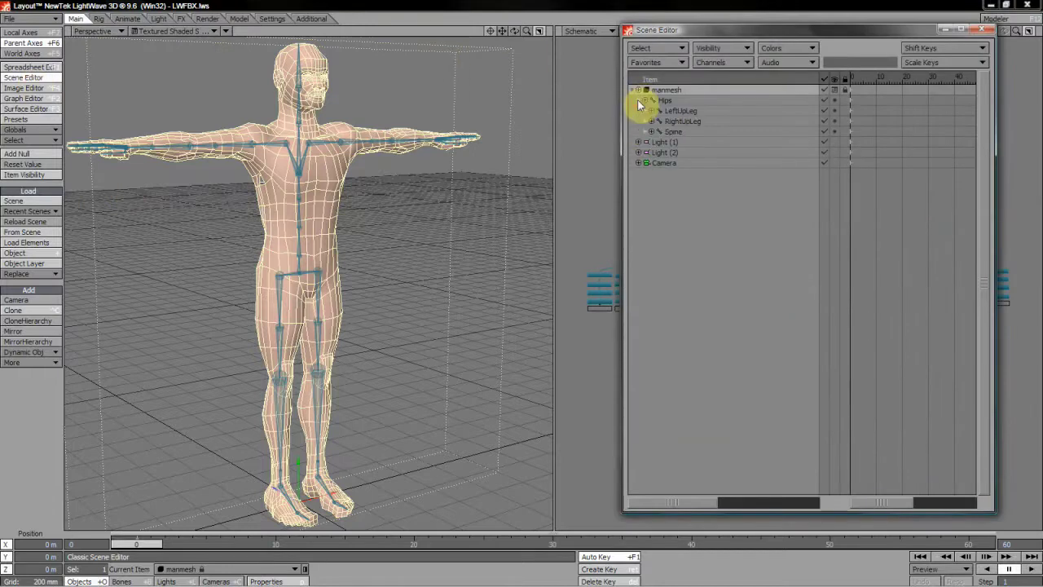
left_click_drag(666, 100, 664, 102)
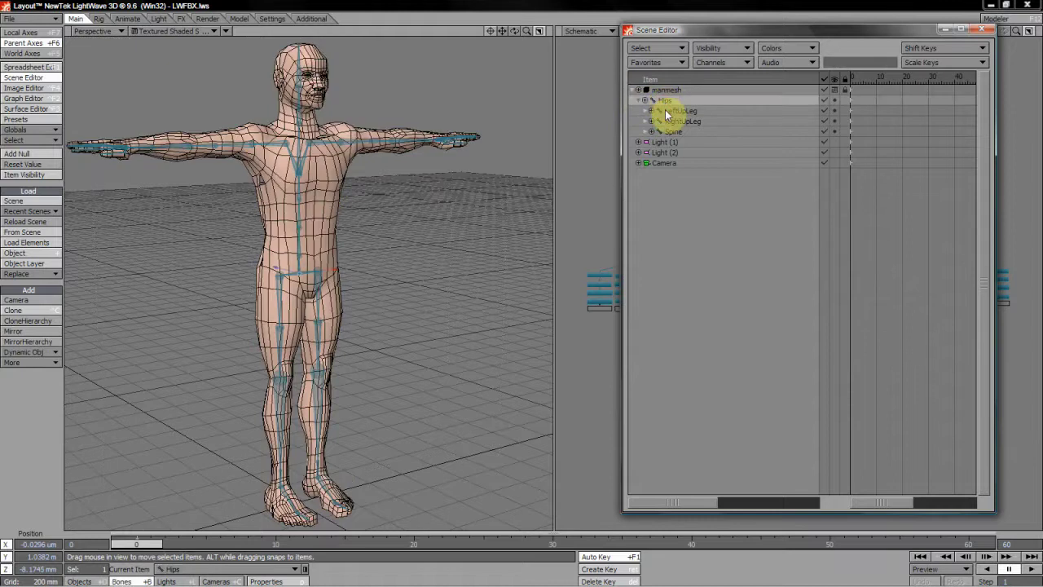
left_click(669, 111)
left_click(649, 110)
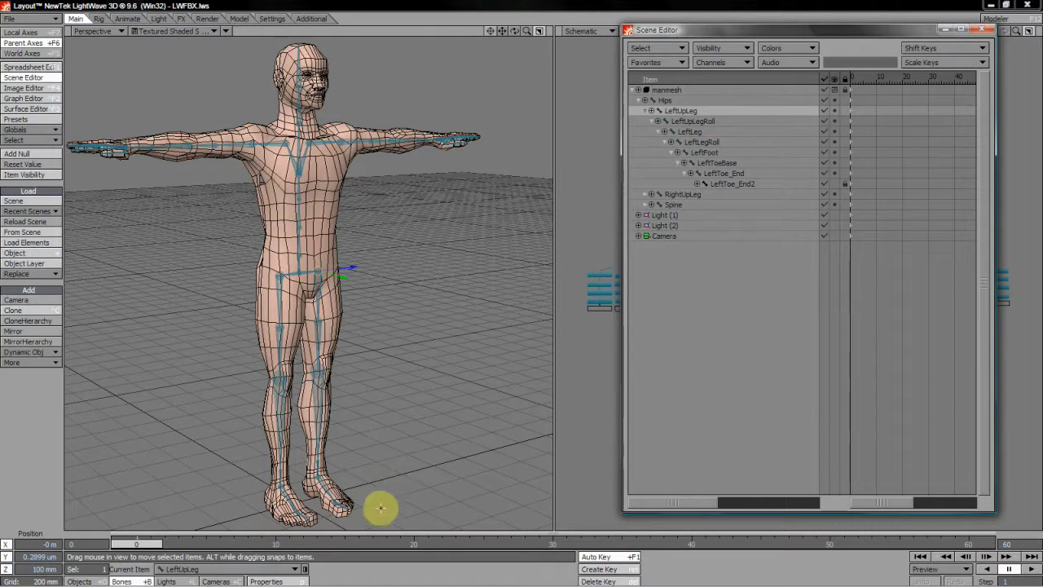
Step: In the hang.lws window, select fbx_bone_hierarchy_standin and switch to the Rotate tool
left_click(306, 577)
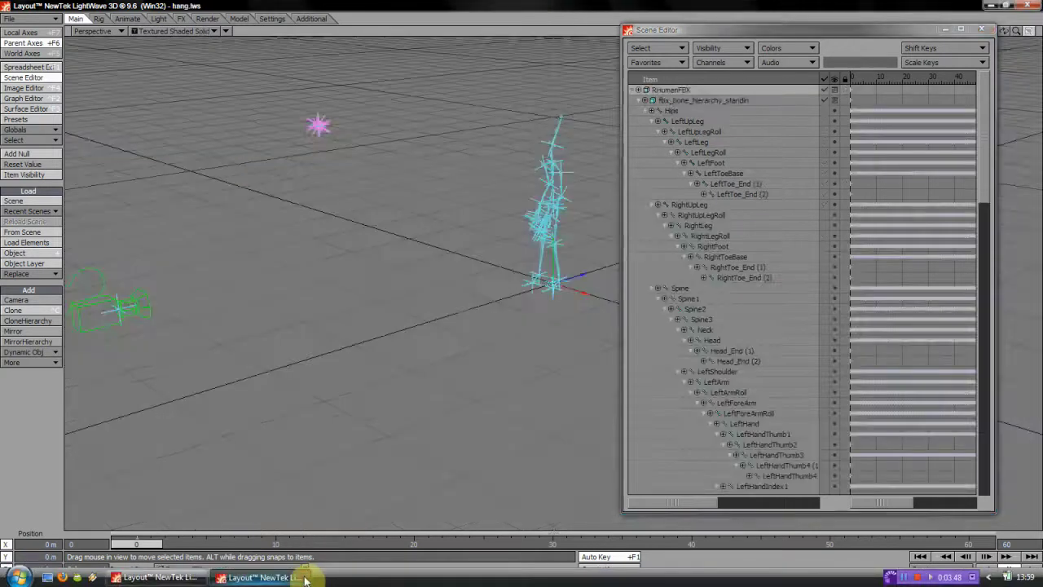
left_click(681, 101)
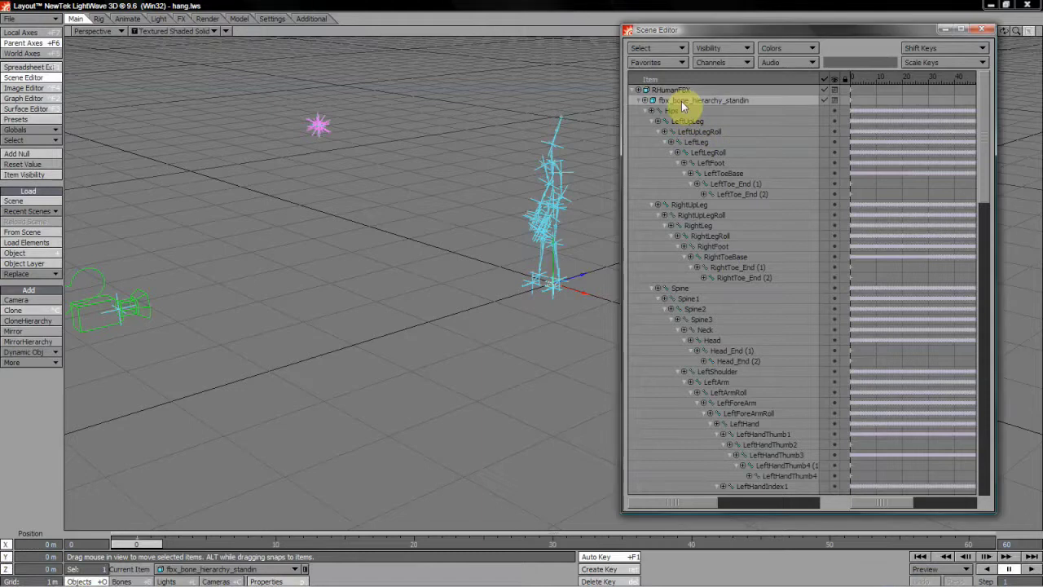
key("y")
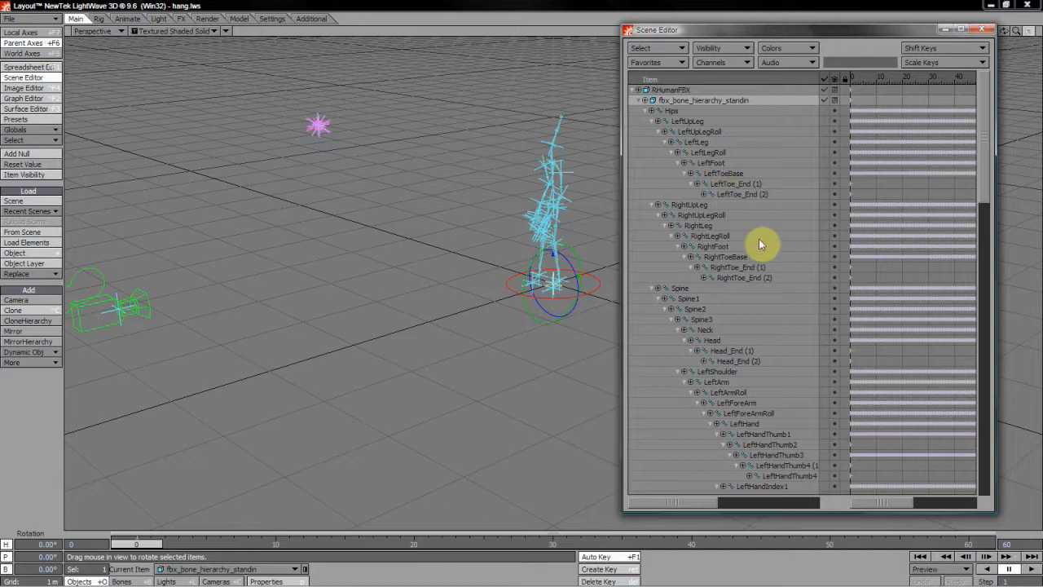
Step: Alternate the selection between RHumanFBX and fbx_bone_hierarchy_standin, ending on the stand-in
left_click(662, 91)
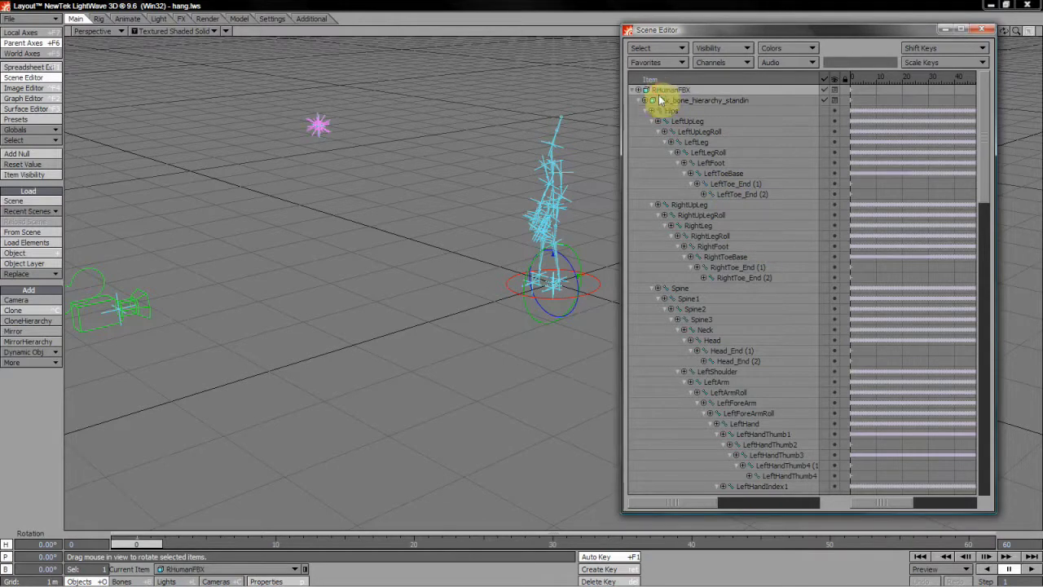
left_click(663, 101)
left_click(660, 91)
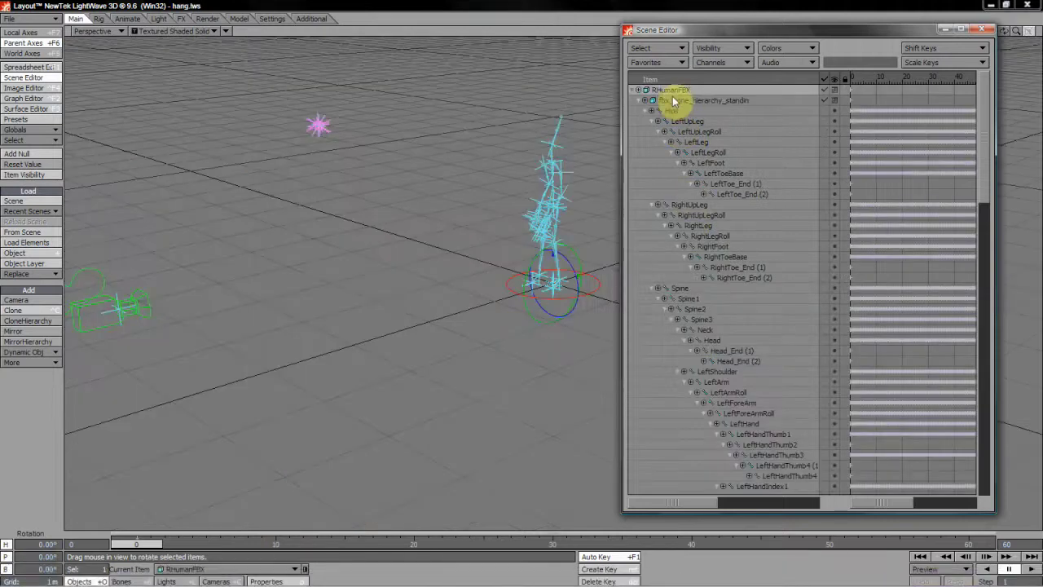
left_click(673, 101)
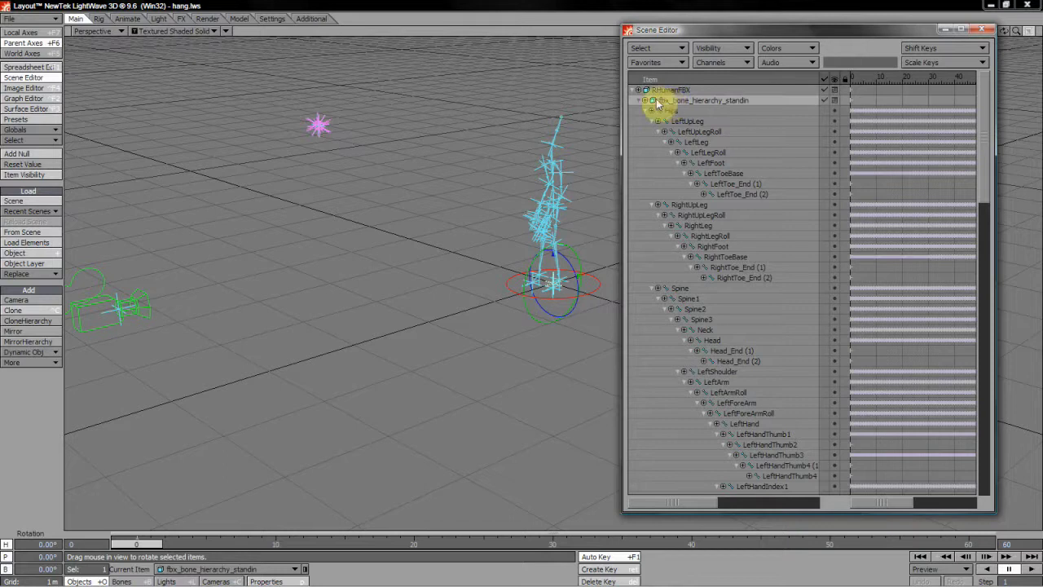
Step: Unparent the stand-in, then delete RHumanFBX through fbx_coordinate_converter along with their descendants
left_click(652, 111)
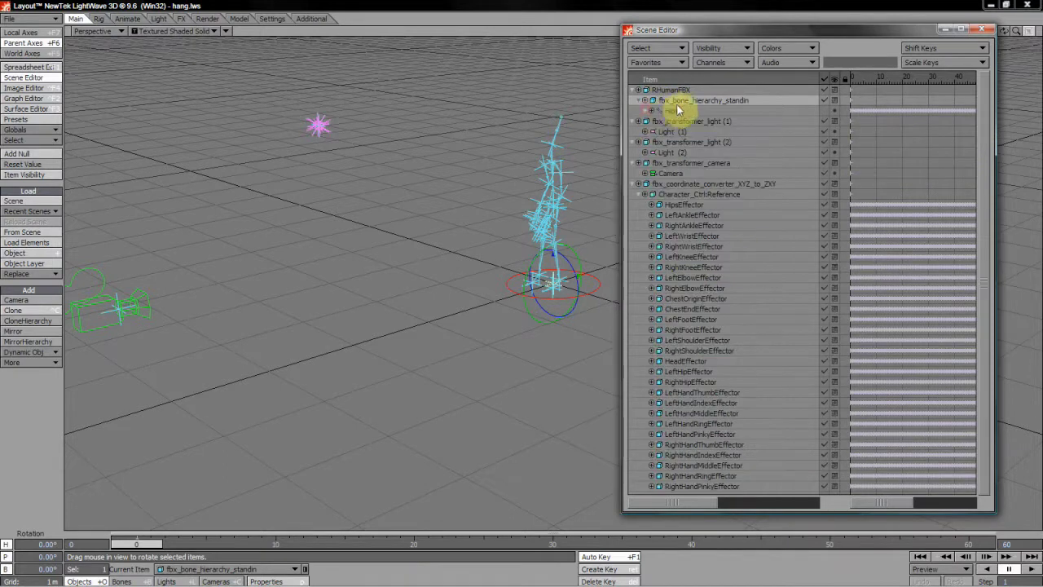
left_click_drag(673, 104, 664, 90)
left_click(662, 89)
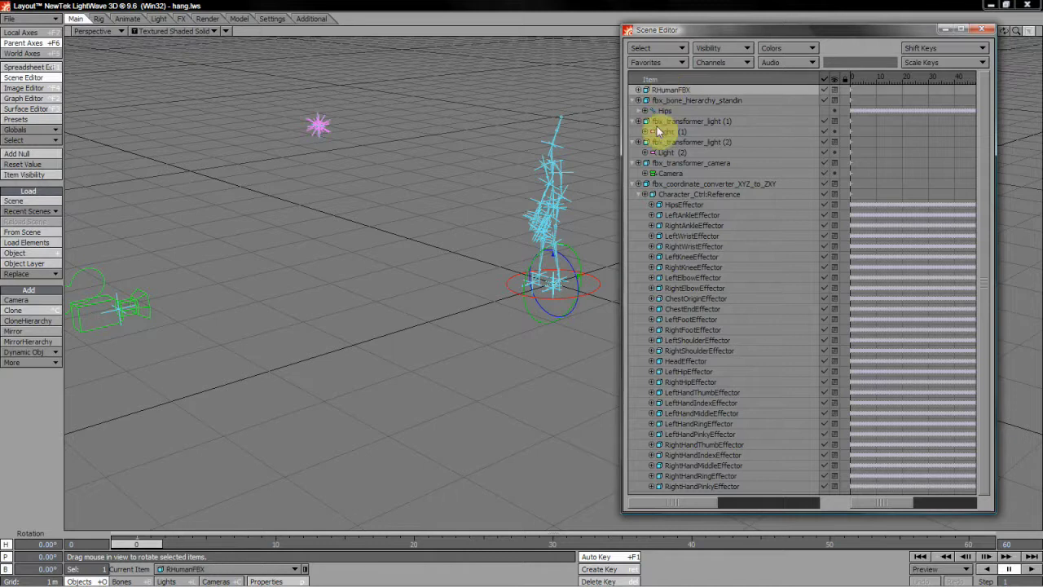
left_click(668, 184, "shift")
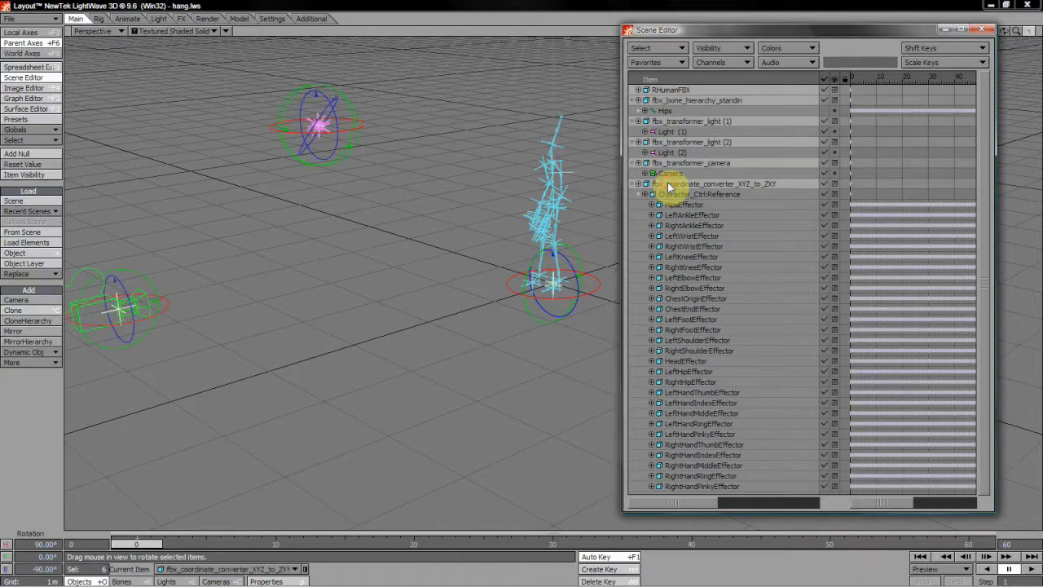
left_click(670, 102, "ctrl")
key("minus")
left_click(831, 91)
left_click(740, 89)
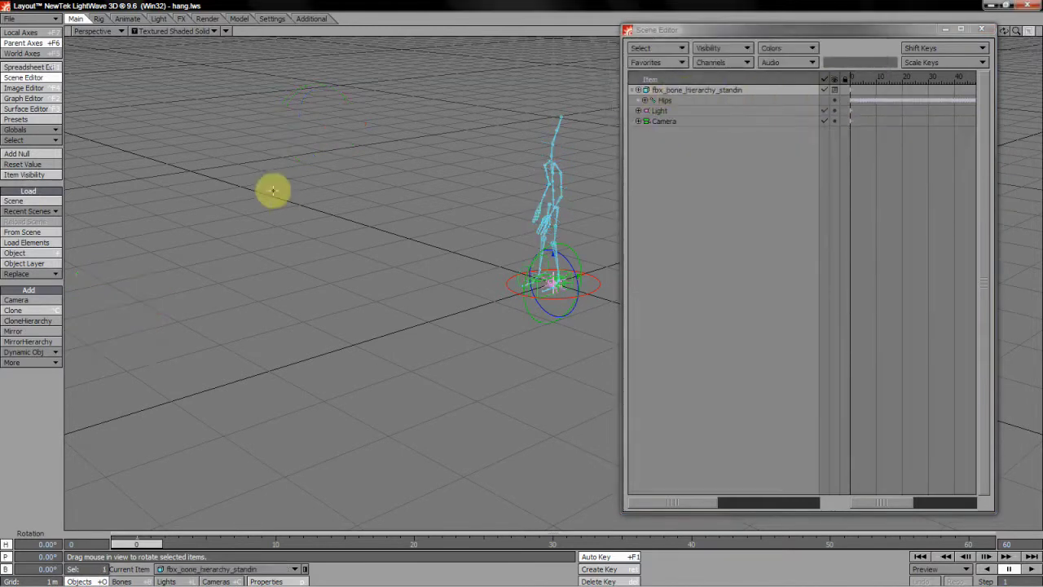
Step: Replace the bone stand-in with the manmesh object
left_click(38, 275)
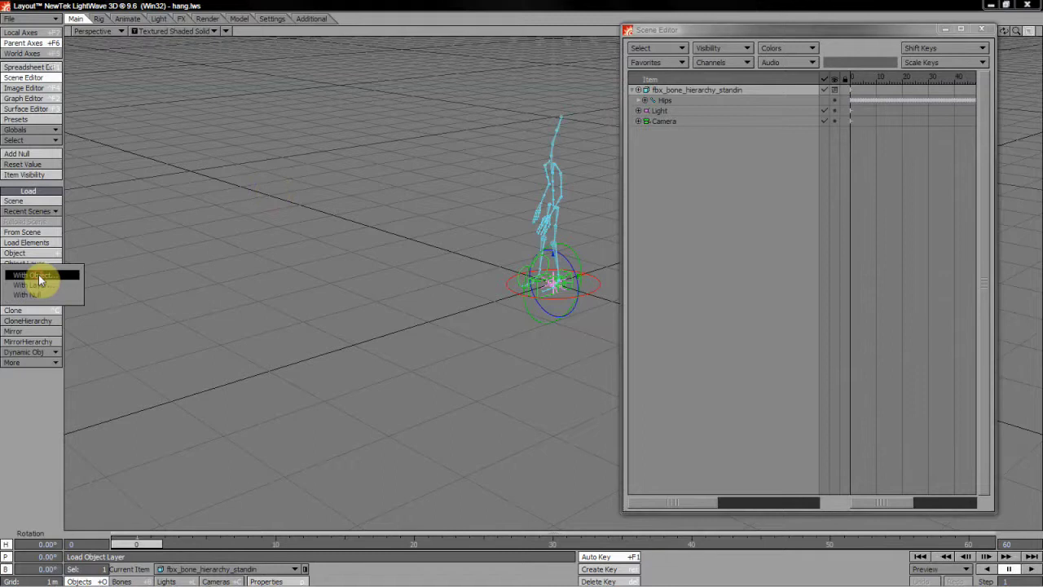
left_click(38, 275)
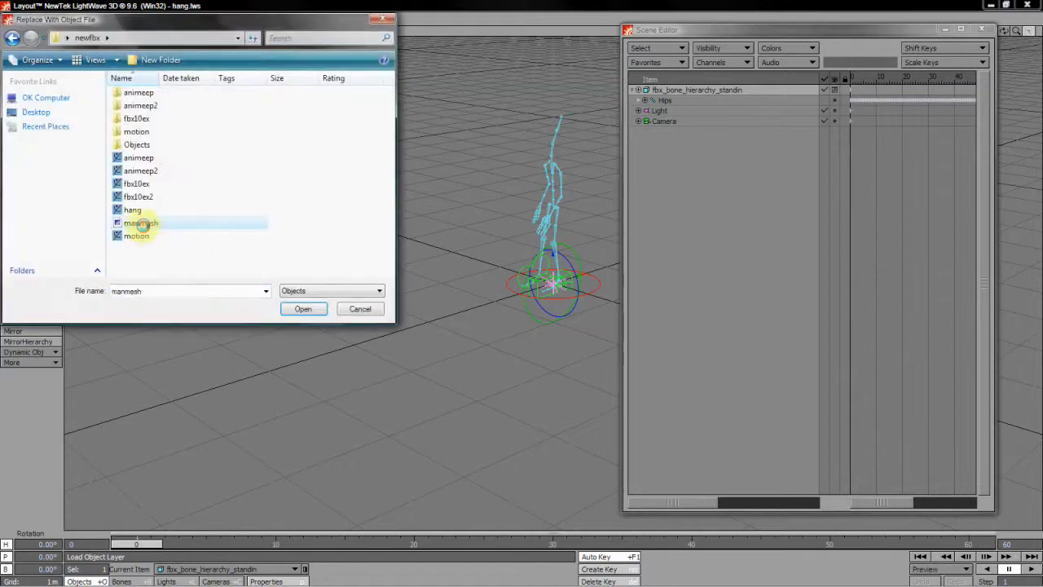
double_click(140, 224)
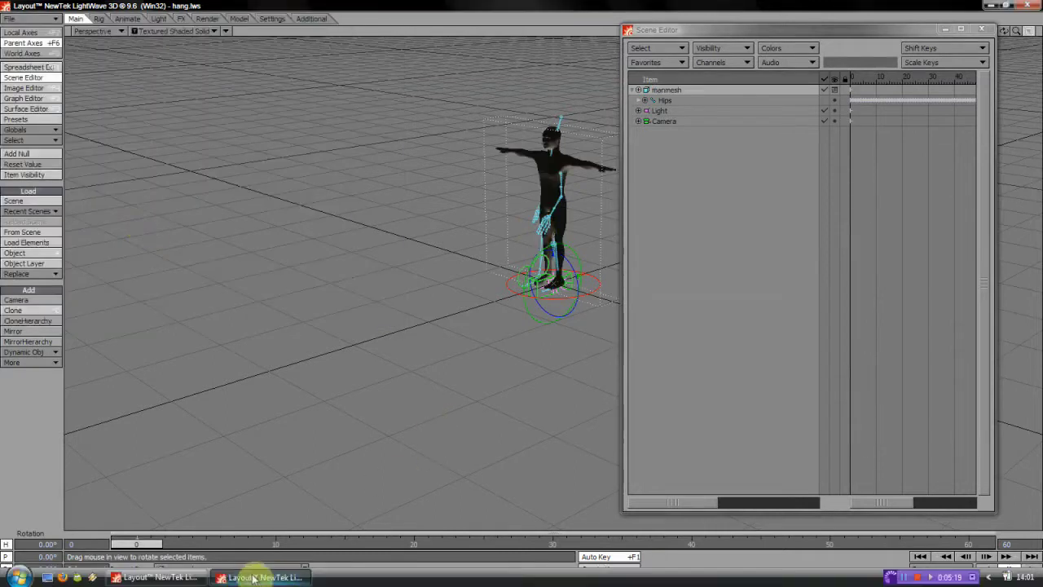
Step: Look at the LWFBX window, return to hang.lws and expand the full Hips hierarchy
left_click(159, 580)
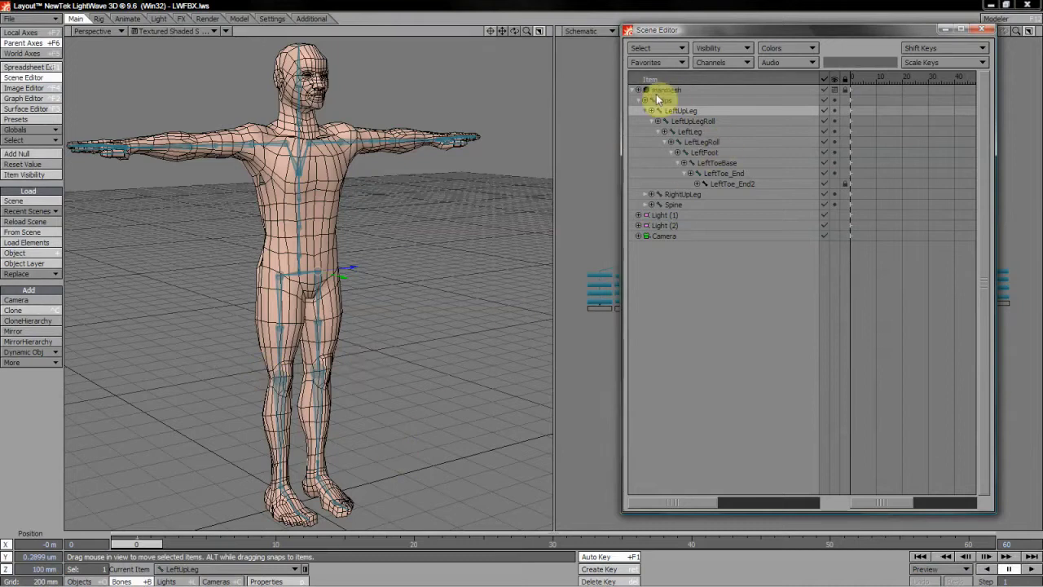
left_click(258, 579)
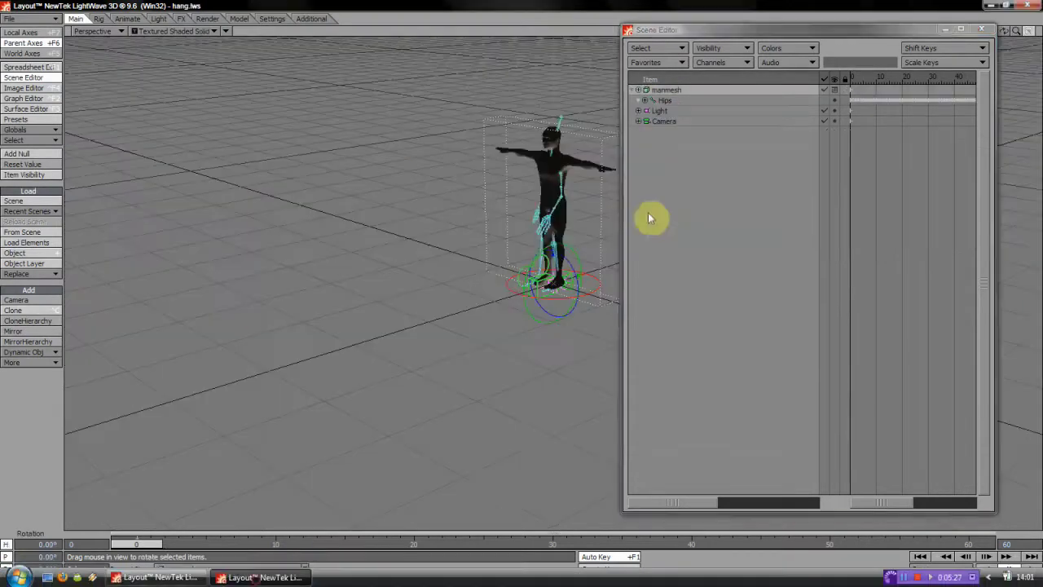
left_click(639, 104)
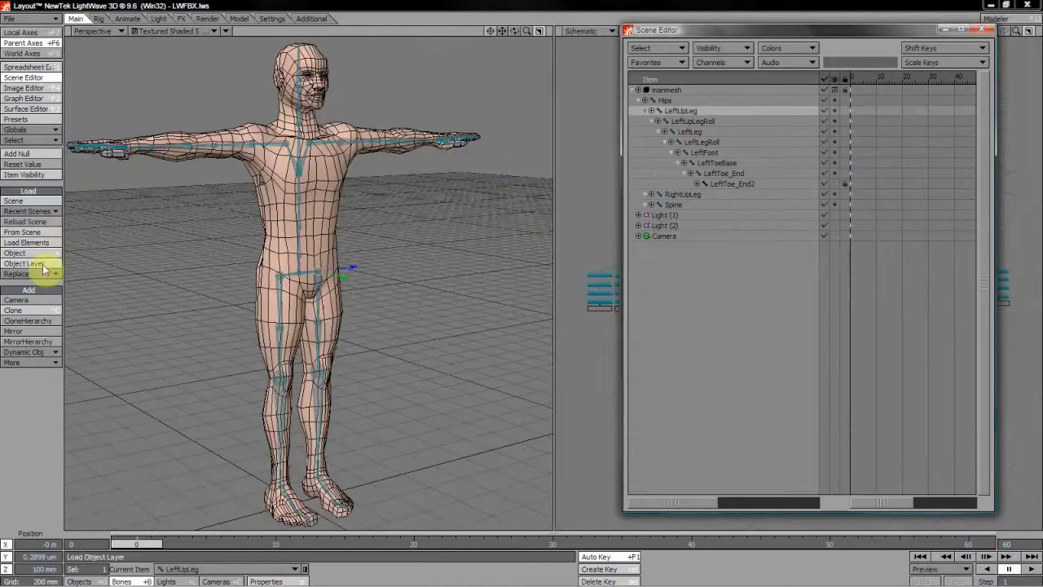
Step: Load from the saved scene, merging only motion envelopes onto manmesh, and play the animation
left_click(35, 234)
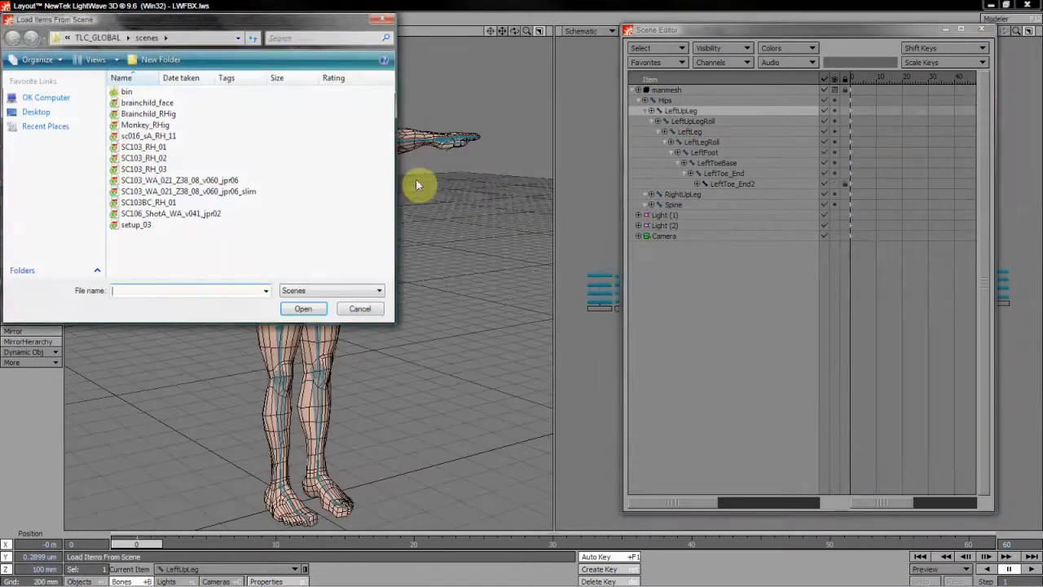
double_click(137, 156)
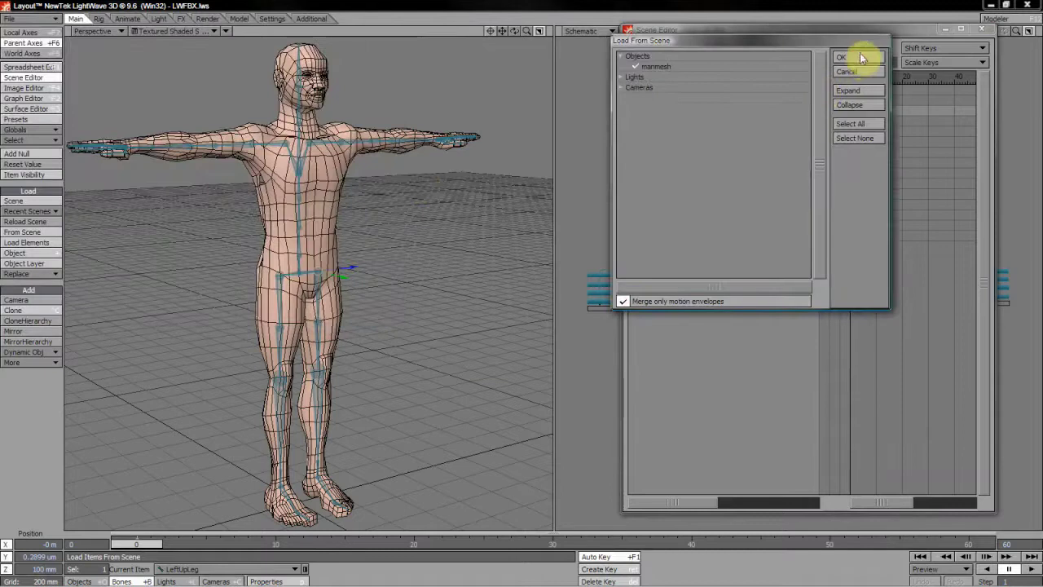
left_click(860, 62)
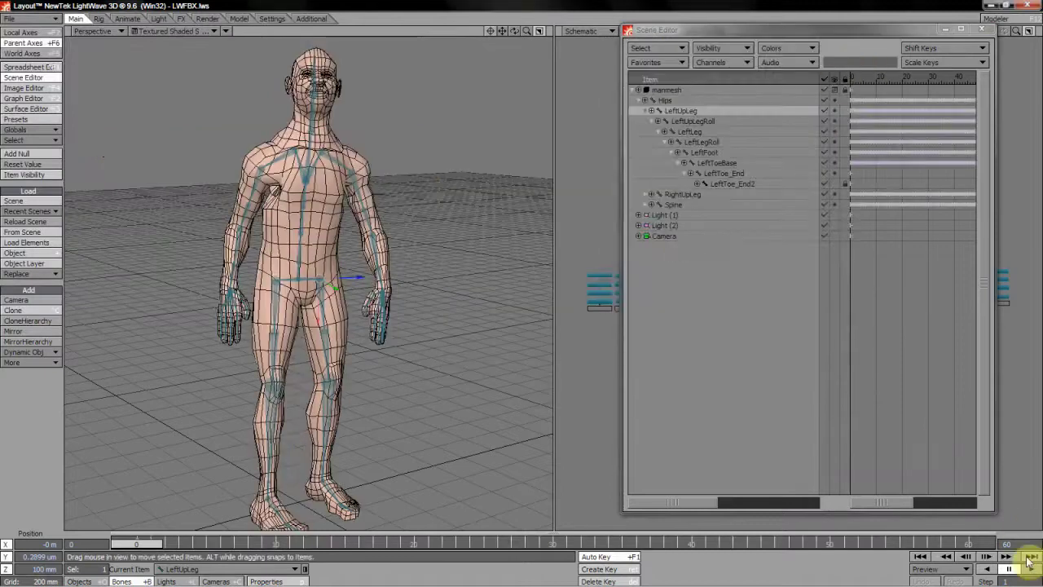
left_click(1030, 569)
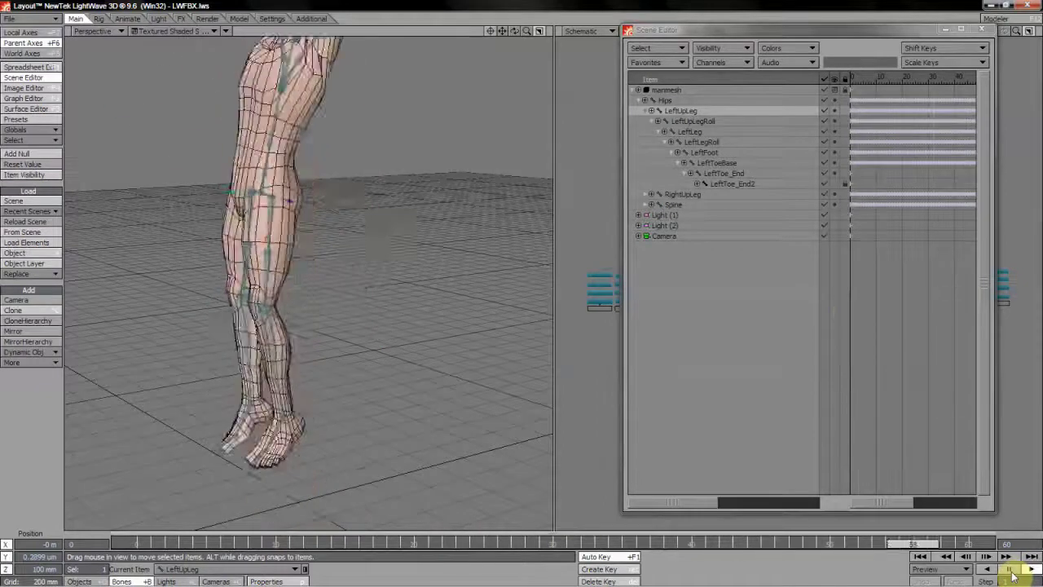
Step: Select the LeftToe_End2, LeftToe_End and LeftToeBase bones in Scene Editor
left_click(750, 184)
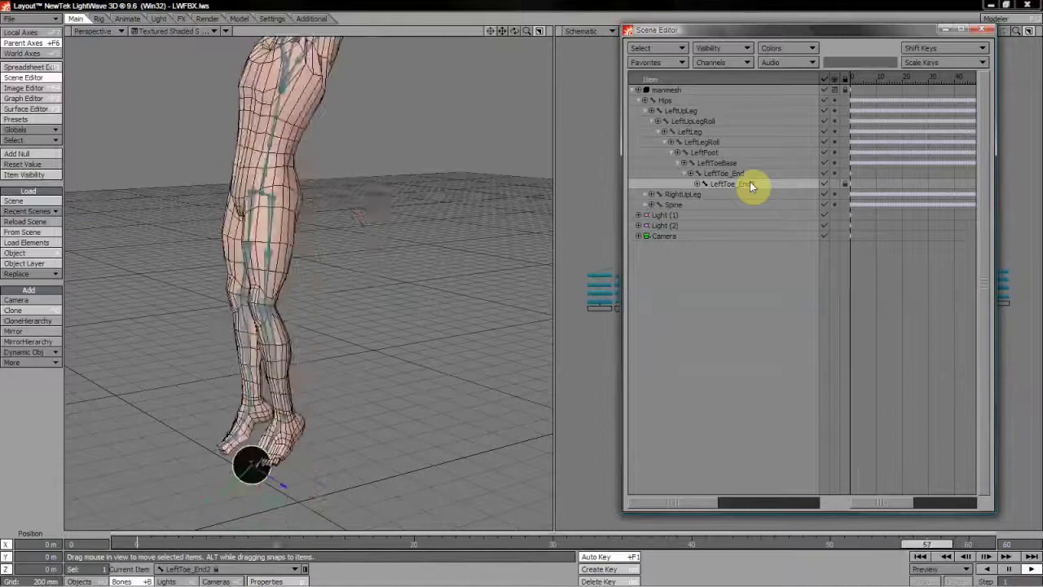
left_click(741, 173)
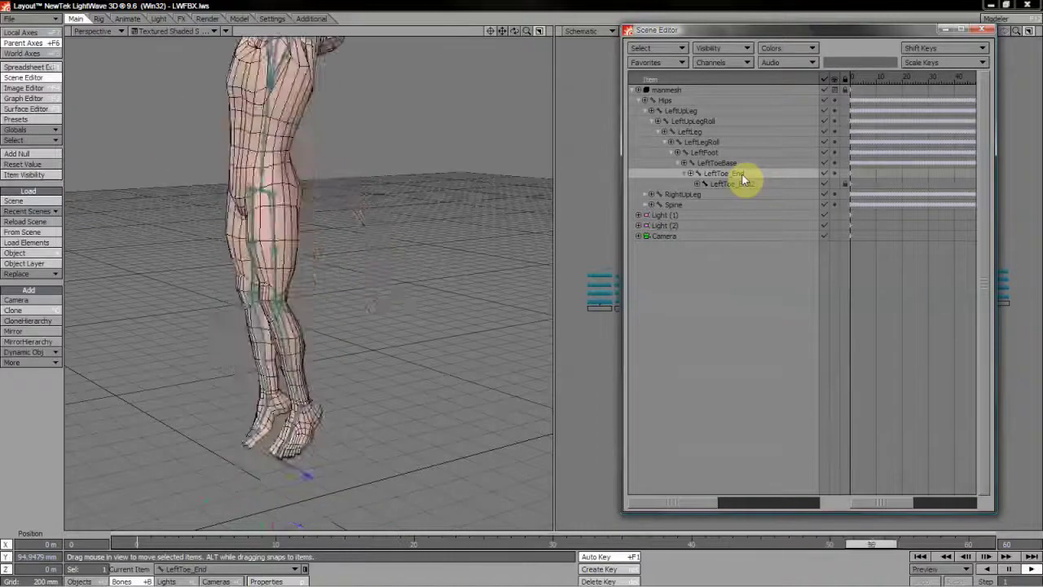
left_click(730, 164)
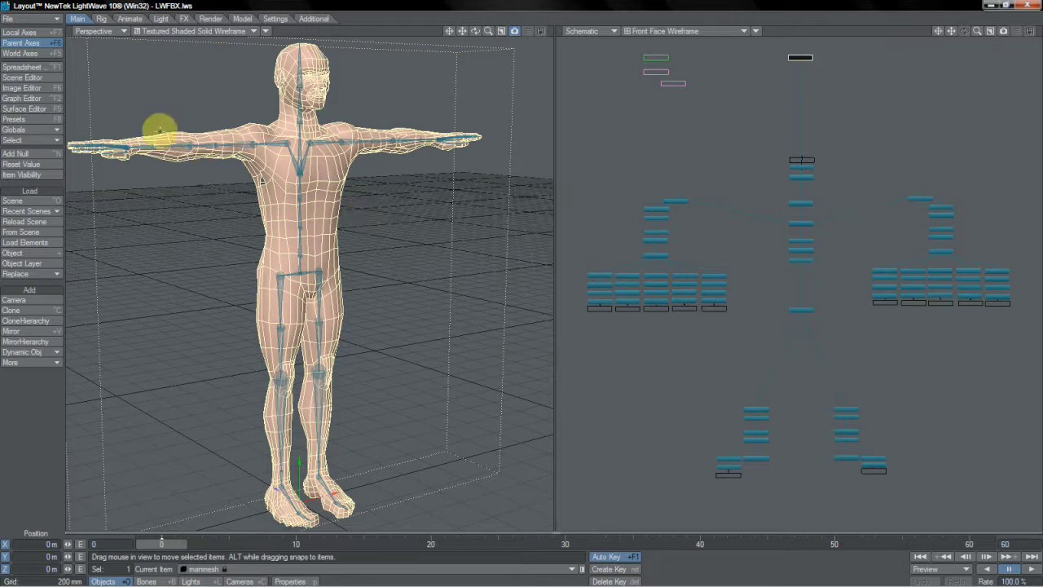
Step: Export the scene as an FBX200611 file named lw10fbx
left_click(36, 22)
mouse_move(32, 50)
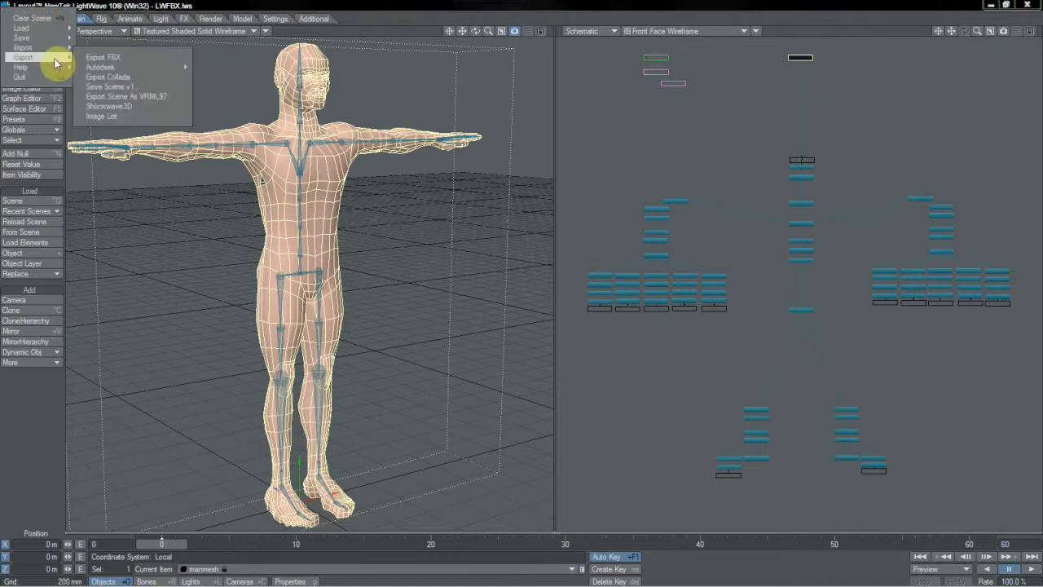
left_click(94, 65)
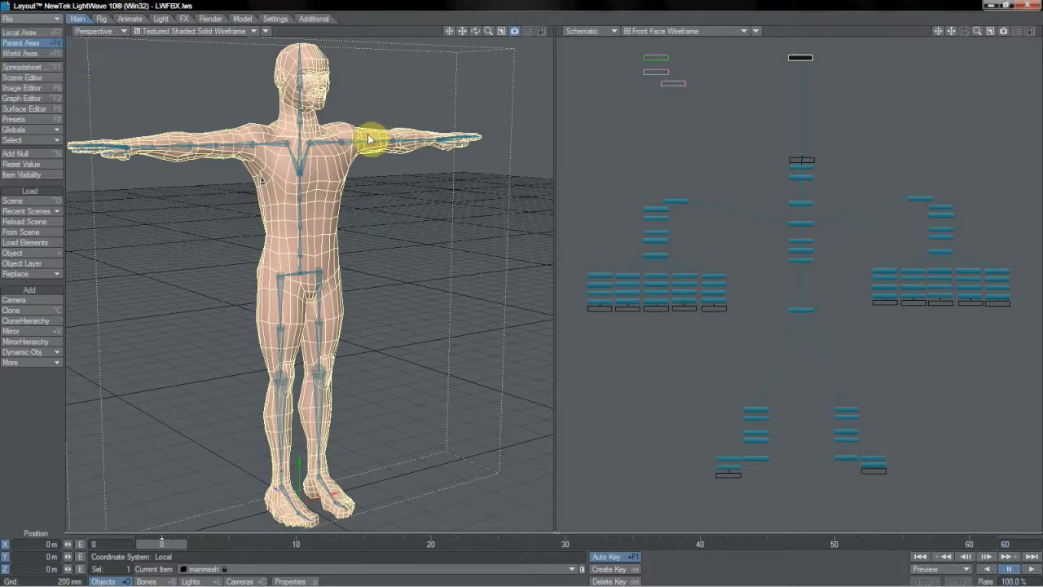
left_click(176, 65)
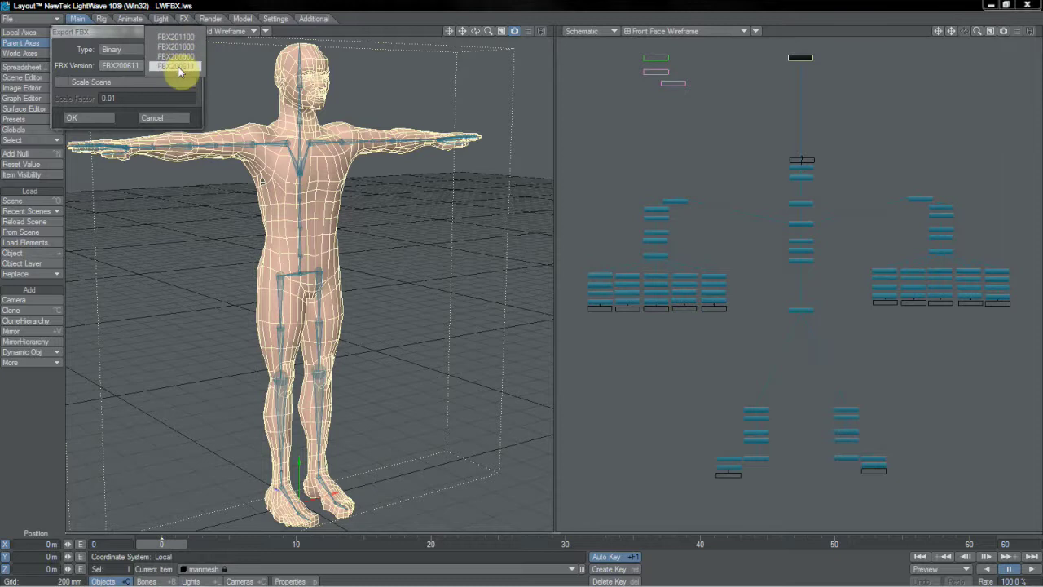
left_click(177, 66)
left_click(71, 117)
type("lw1")
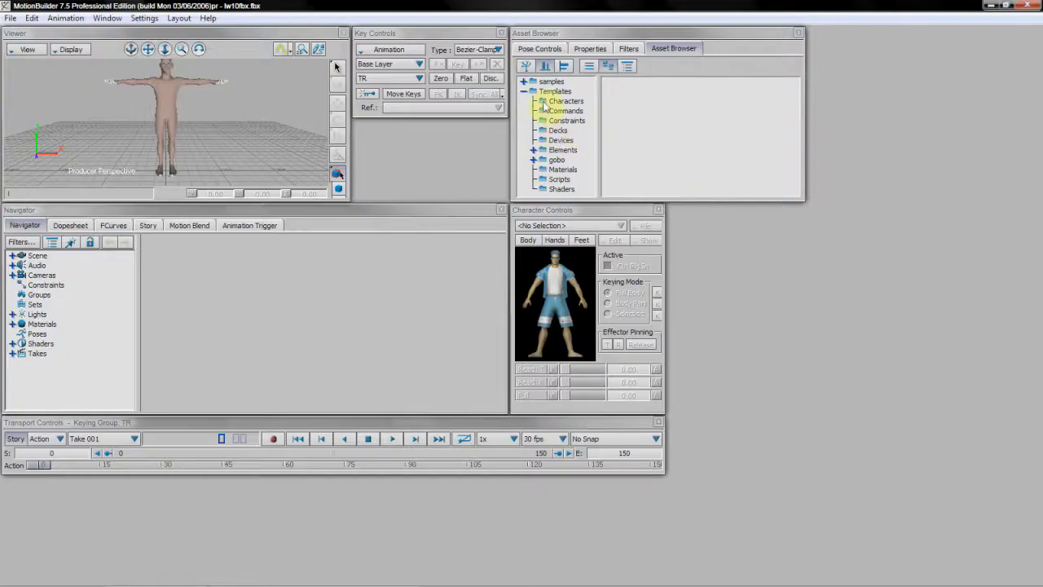
Step: Apply the Character template to manmesh, characterize it as Biped, and stop playback
left_click(544, 105)
left_click_drag(627, 157, 170, 108)
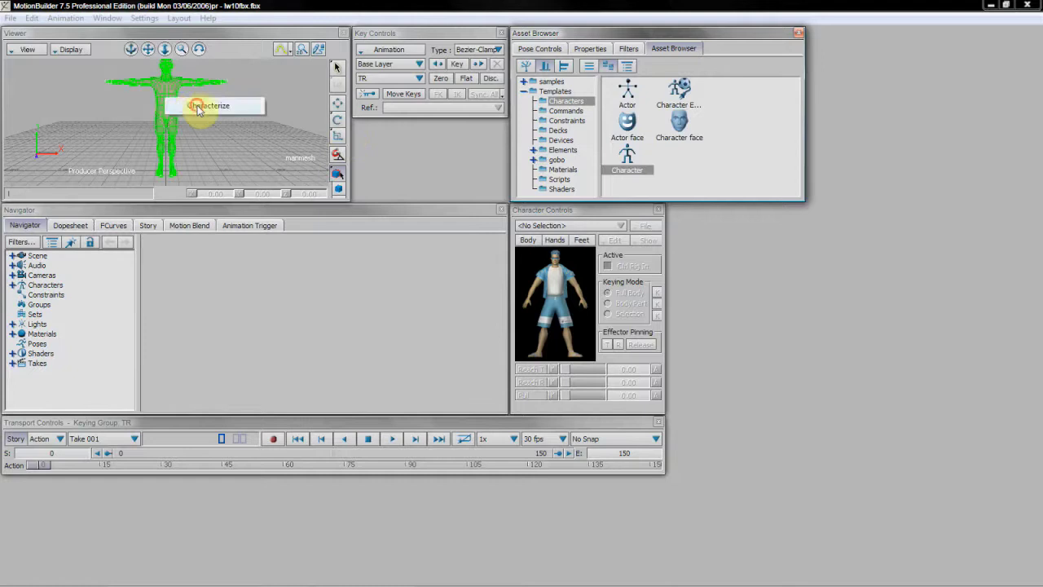
left_click(192, 107)
left_click(458, 311)
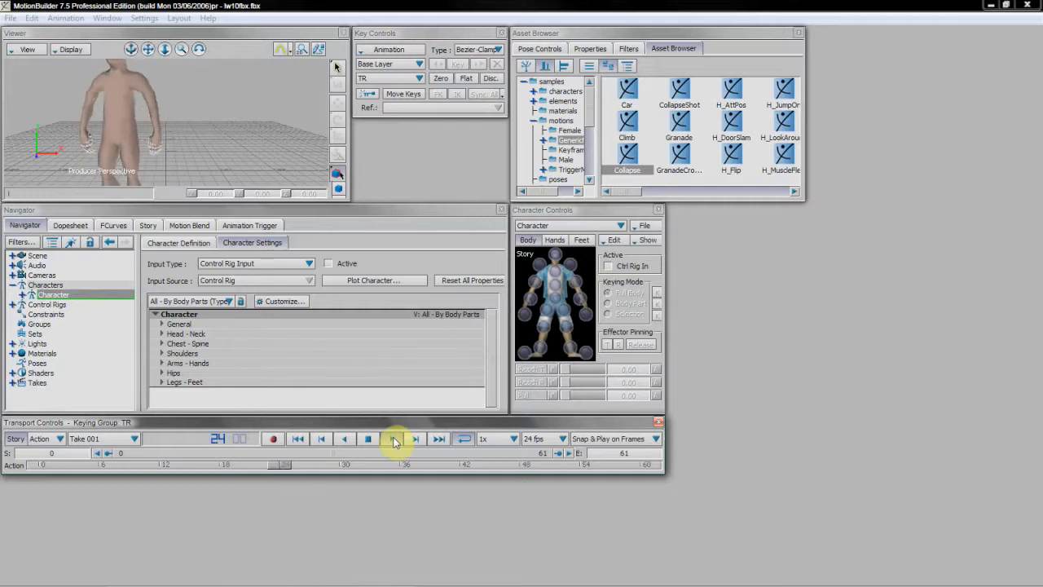
left_click(367, 438)
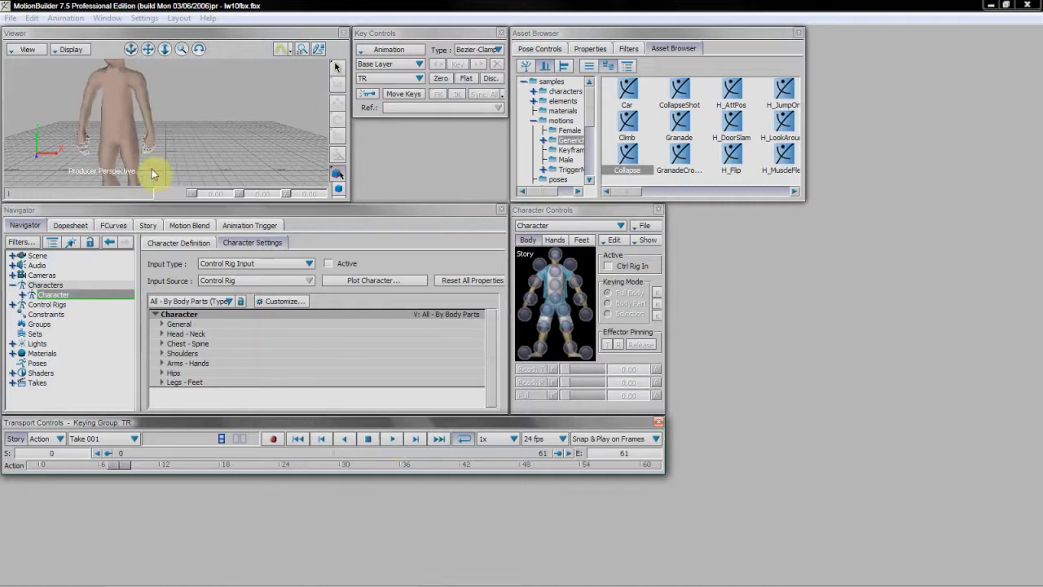
Step: Export Take 001 from MotionBuilder under the file name fall.fbx, reaching the overwrite prompt
left_click(11, 18)
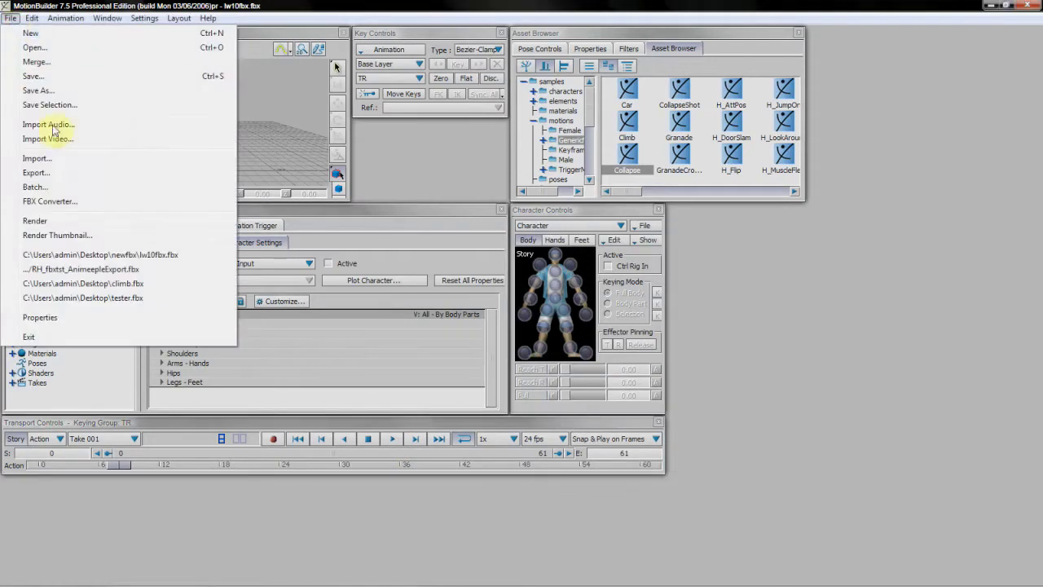
left_click(52, 171)
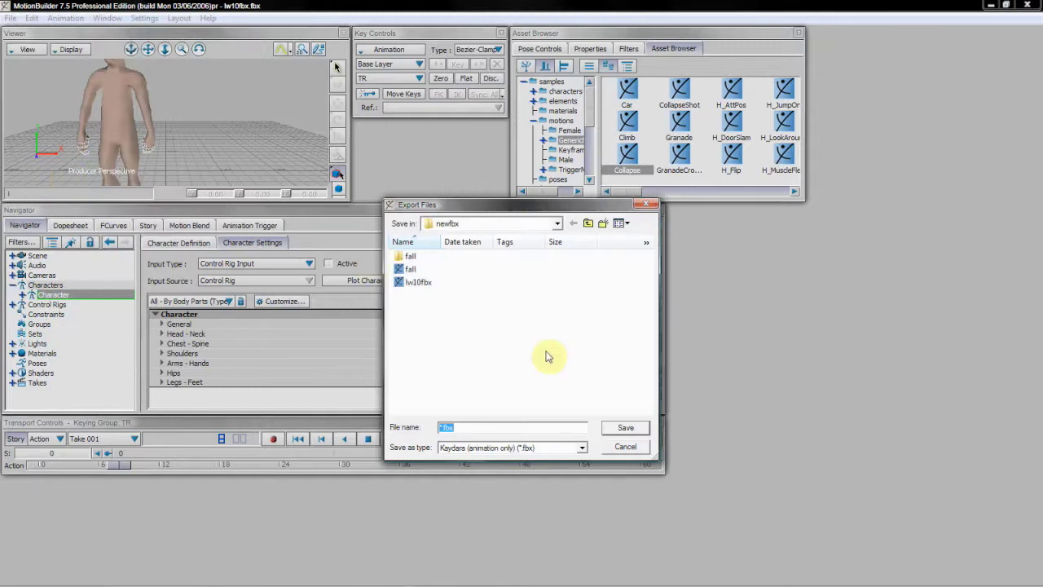
left_click(410, 270)
left_click(625, 428)
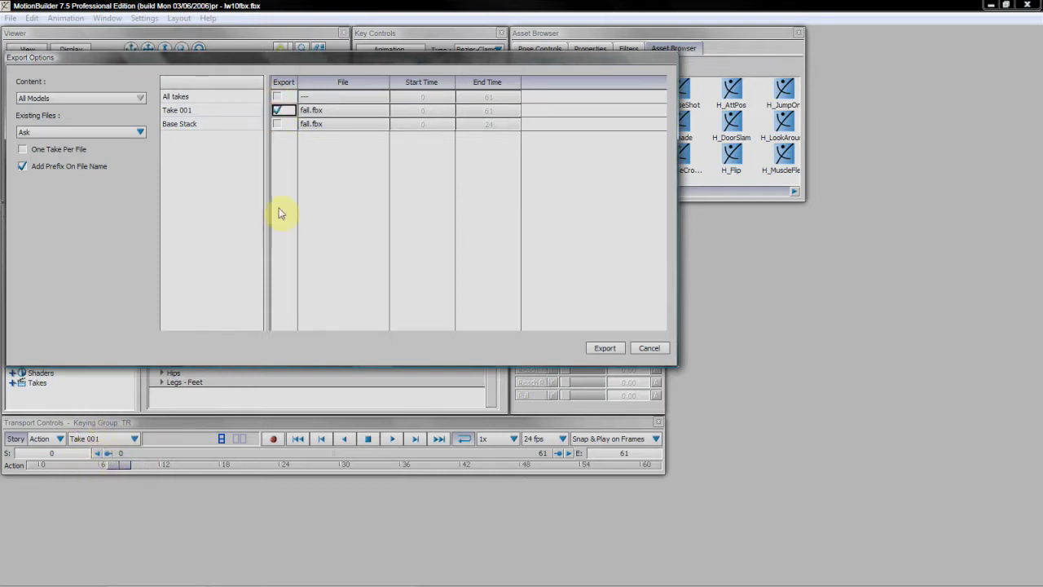
left_click(603, 348)
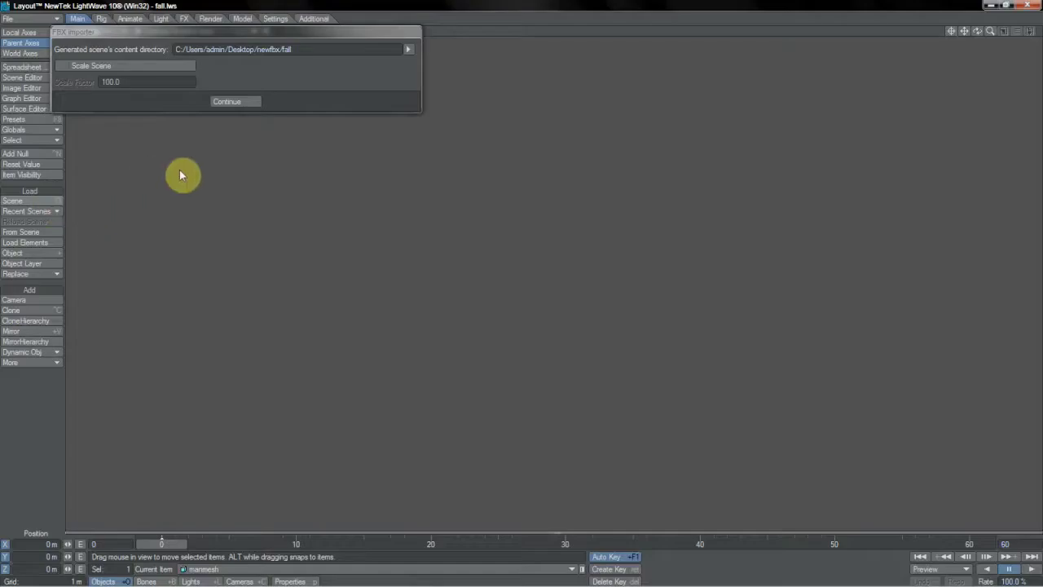
Step: Finish importing fall.fbx and delete Character_Ctrl:Reference from the Scene Editor list
left_click(237, 101)
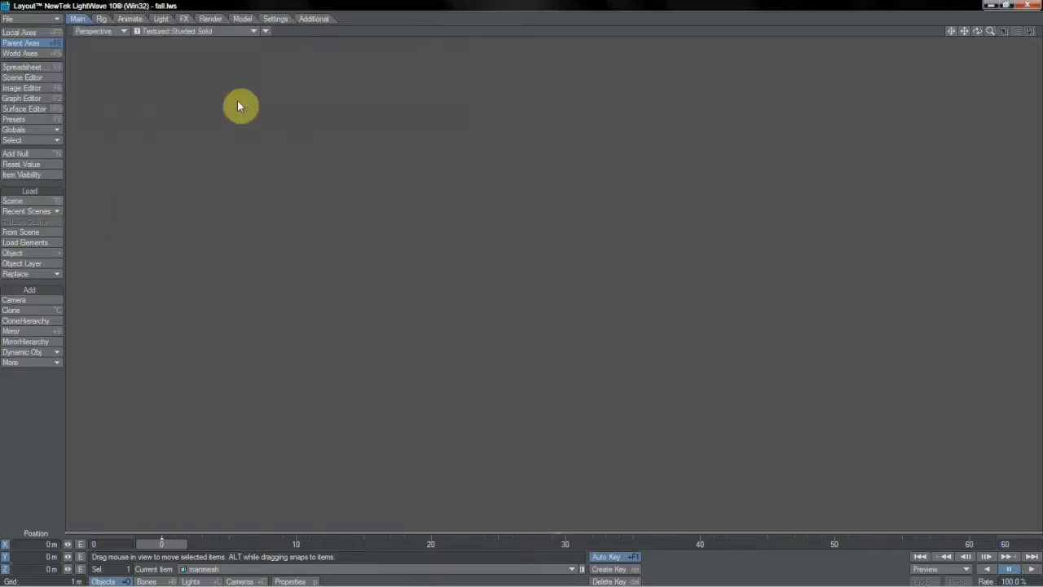
left_click(1031, 571)
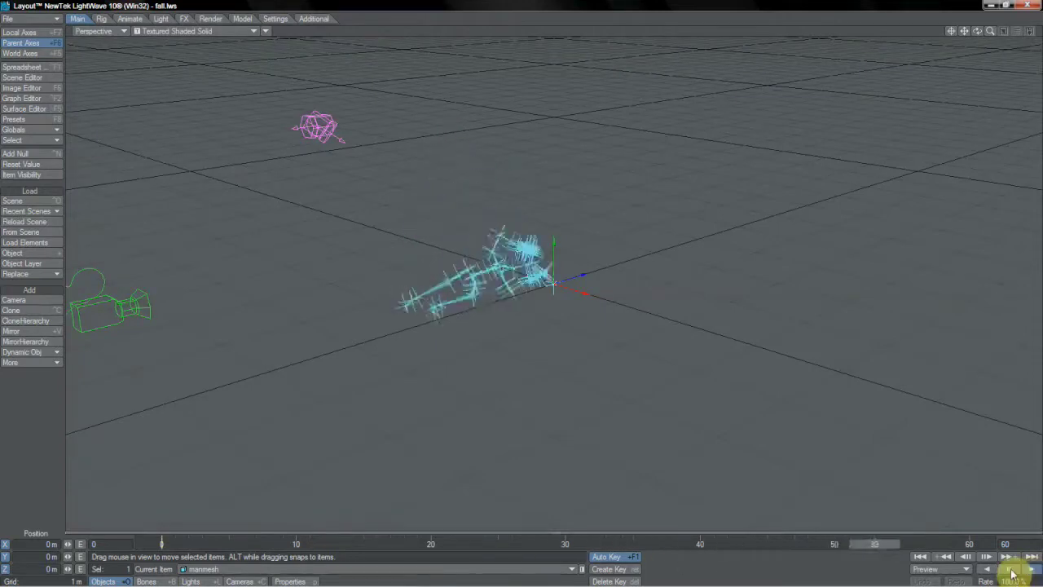
key("ctrl+F1")
left_click(396, 204)
key("Delete")
key("Return")
Step: Clear the reference with all descendants, replace fbx_bone_hierarchy_standin with manmesh, and save the fall scene
left_click(402, 228)
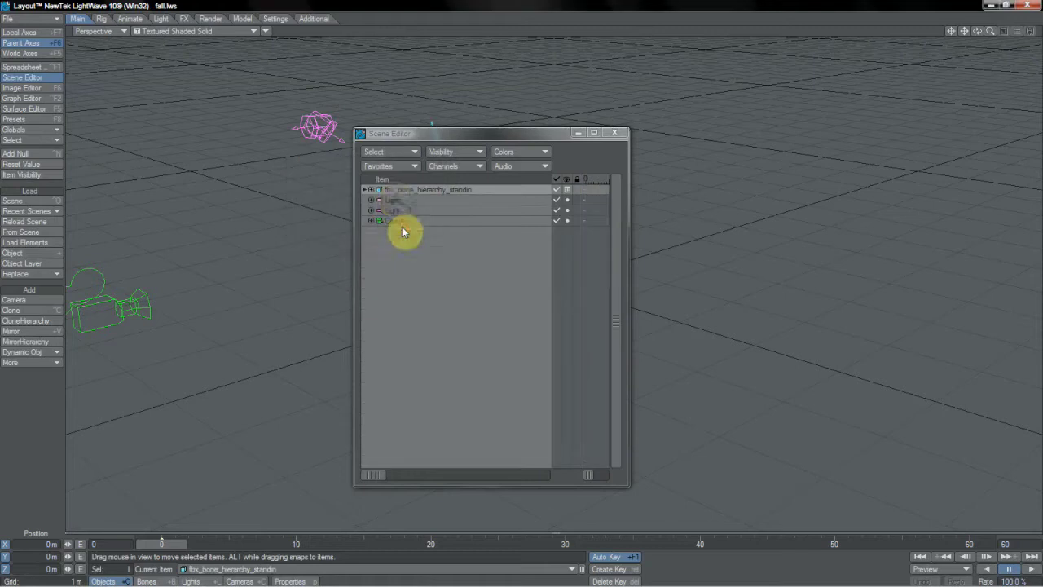
left_click(366, 192)
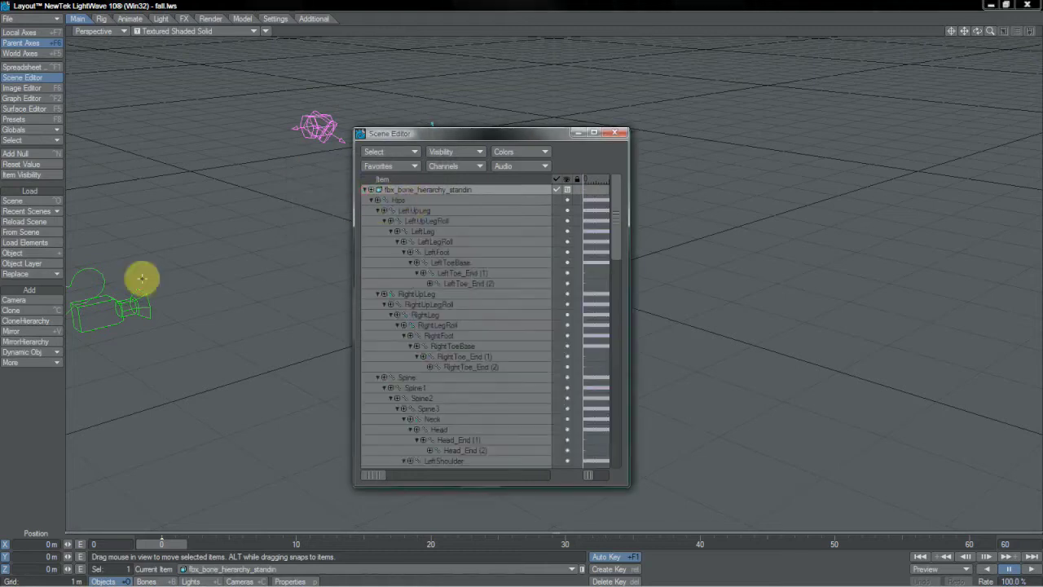
left_click(56, 275)
left_click(54, 275)
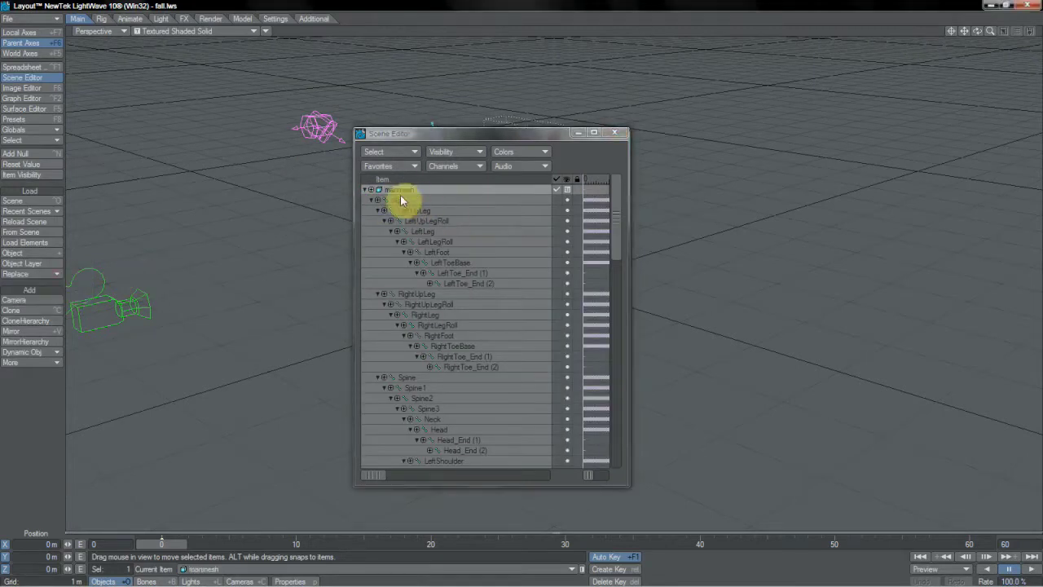
left_click_drag(449, 141, 738, 157)
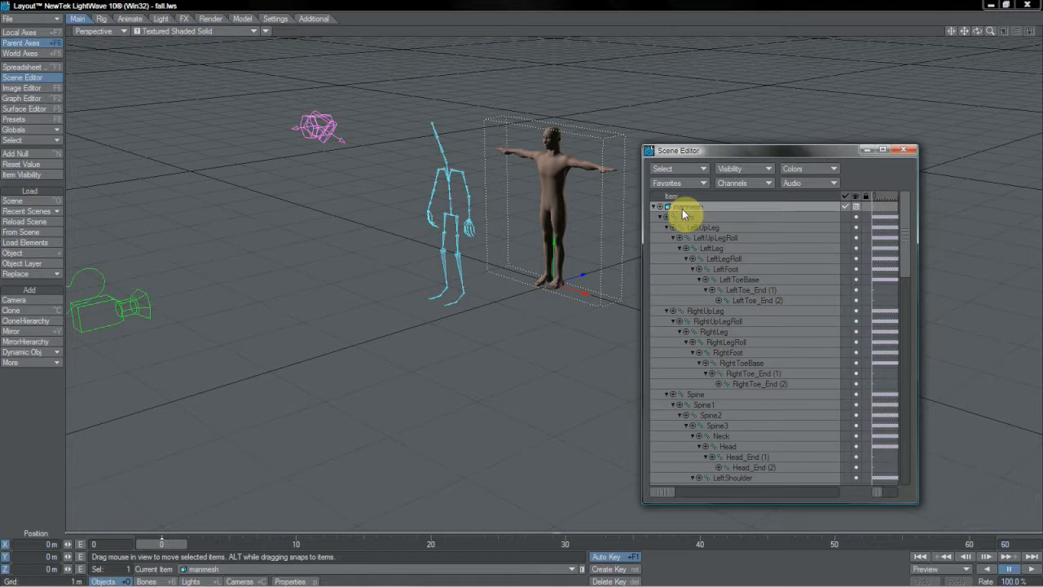
key("s")
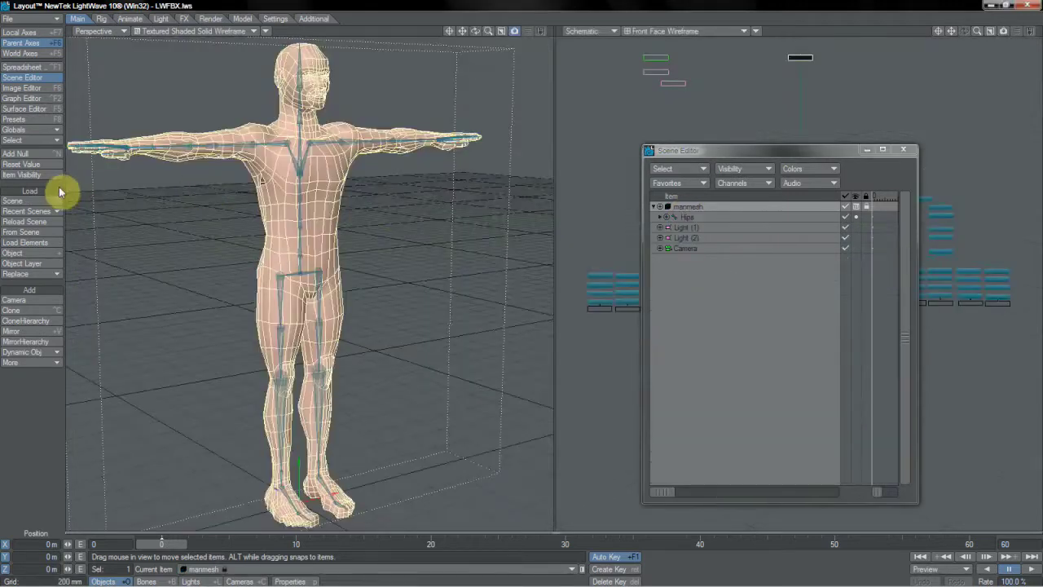
Step: Merge the manmesh object from another scene into LWFBX.lws using Load From Scene
left_click(25, 231)
double_click(373, 168)
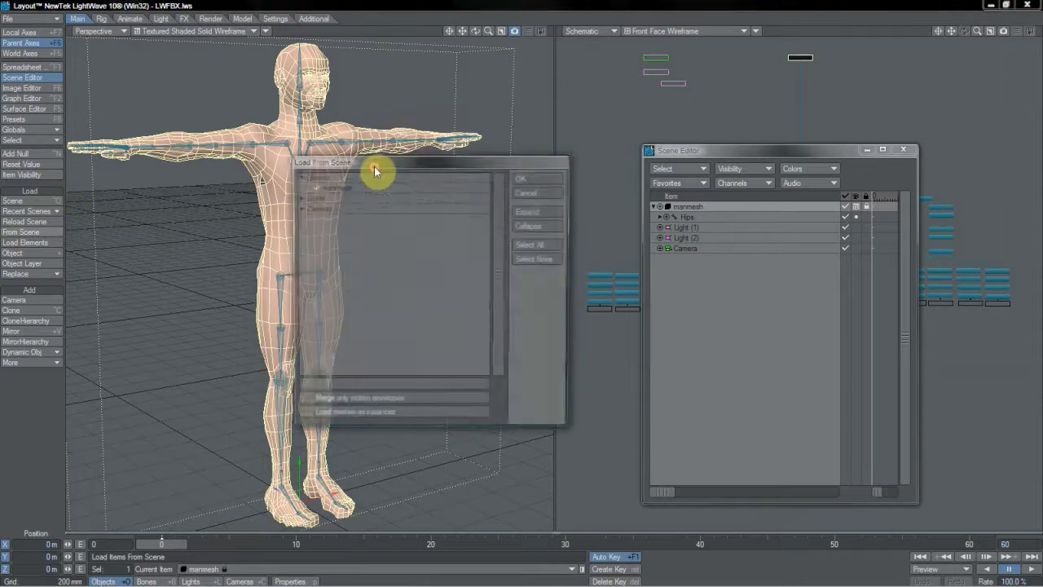
left_click(537, 179)
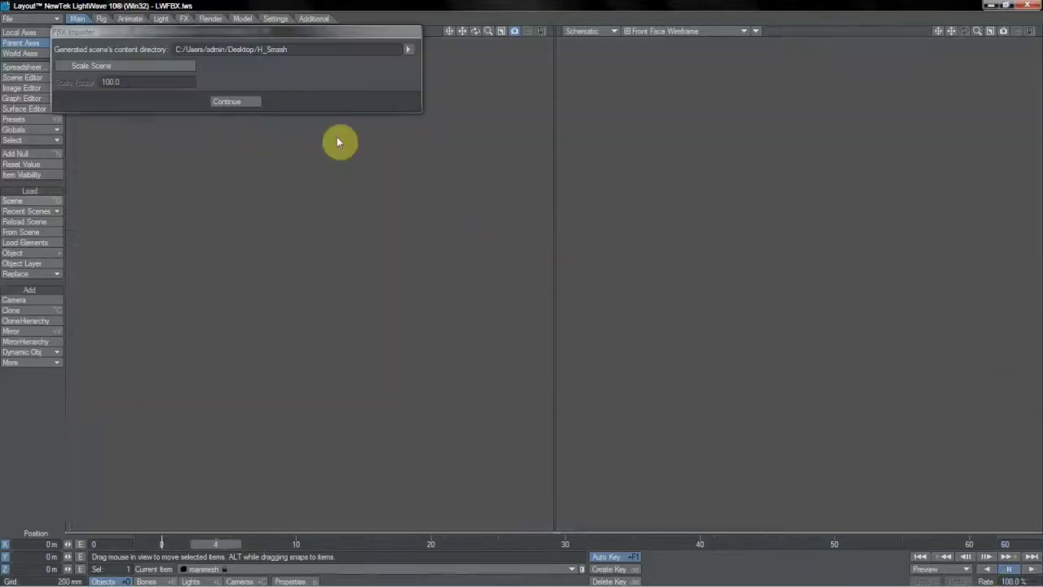
Step: Import H_Smash, set the end frame to 300 during playback, then stop and rewind to frame 0
left_click(228, 102)
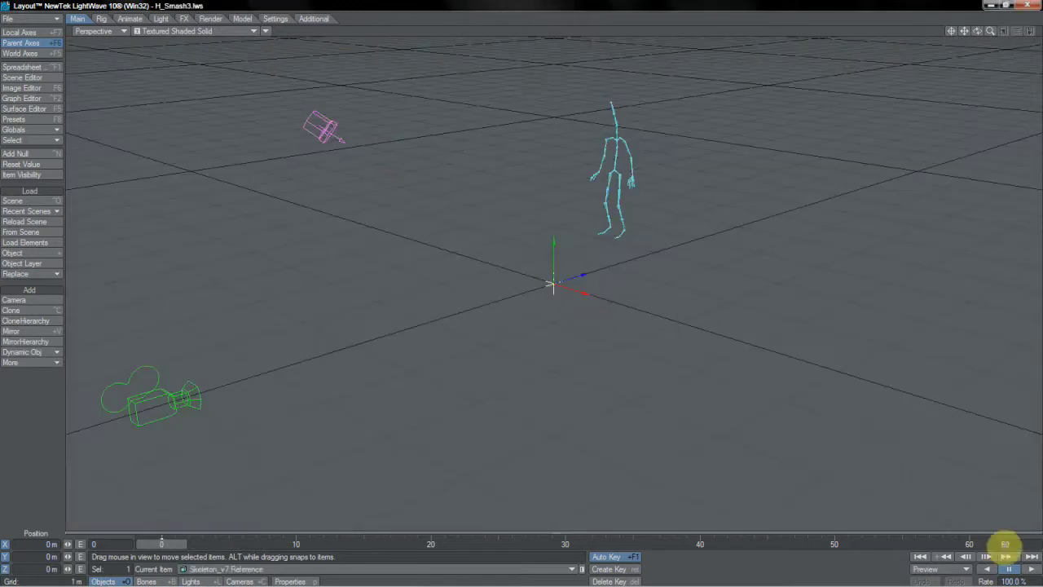
left_click(1029, 570)
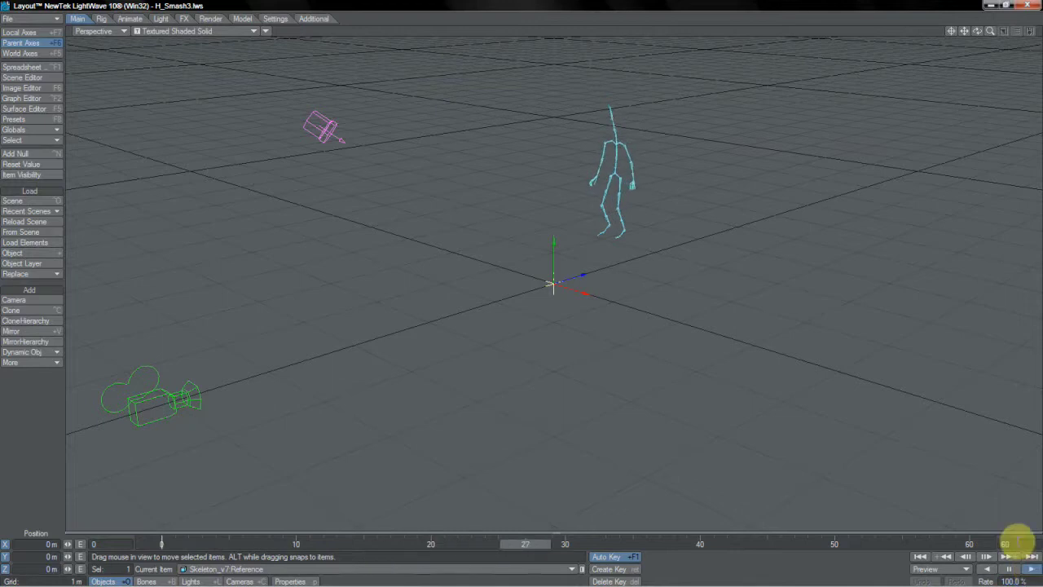
left_click(1019, 542)
type("300")
key("Return")
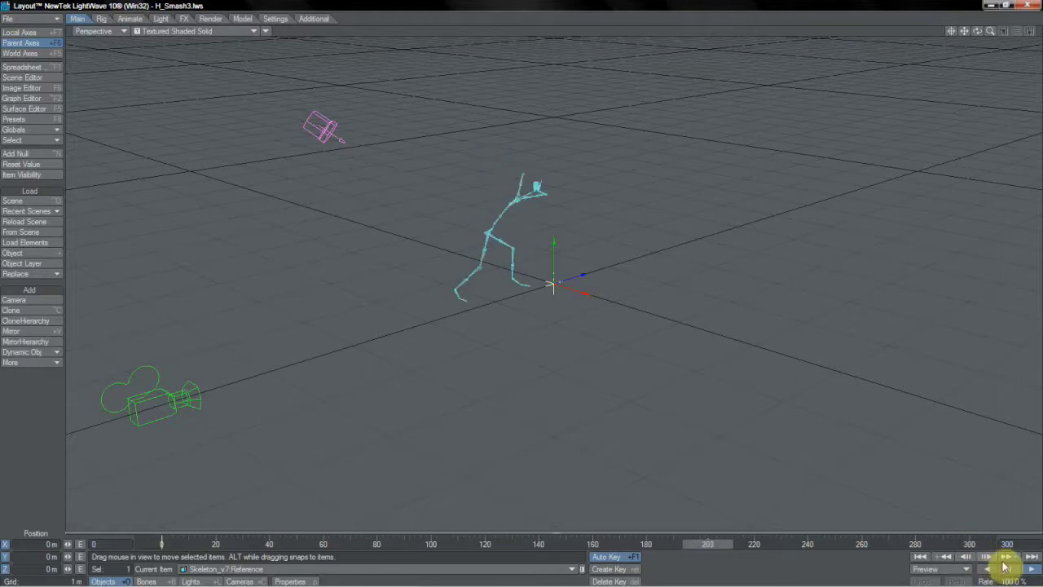
left_click(1008, 569)
left_click(922, 557)
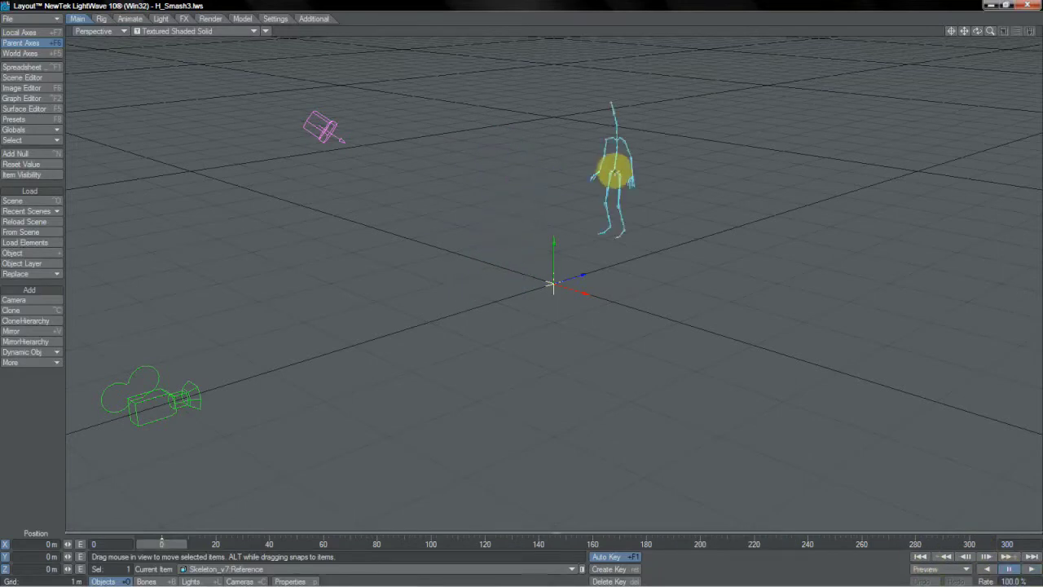
Step: In Bones rotate mode, open Skeleton_v7:Hips Motion Options and browse the Add Modifier list
key("shift+b")
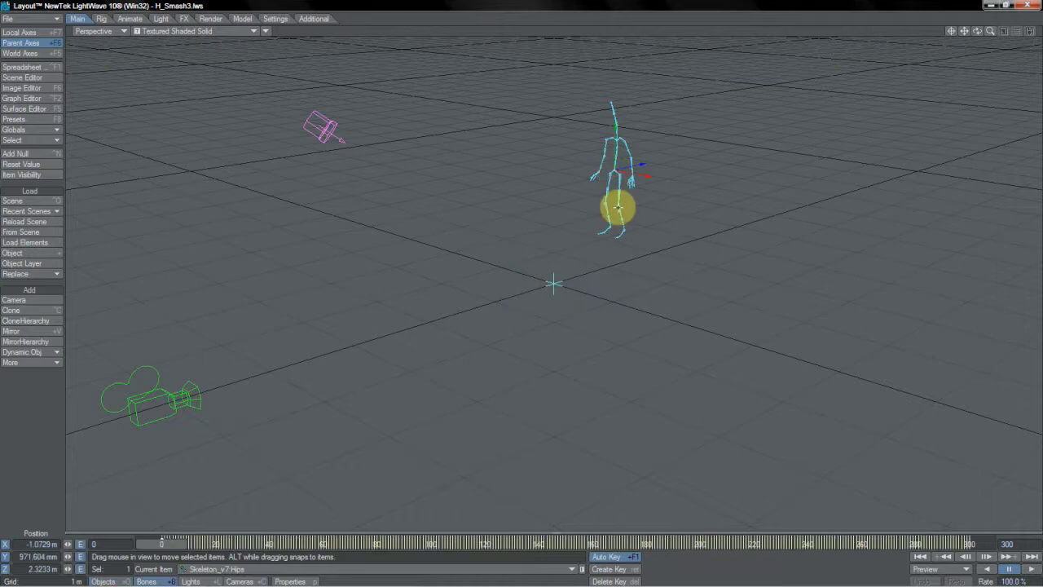
key("y")
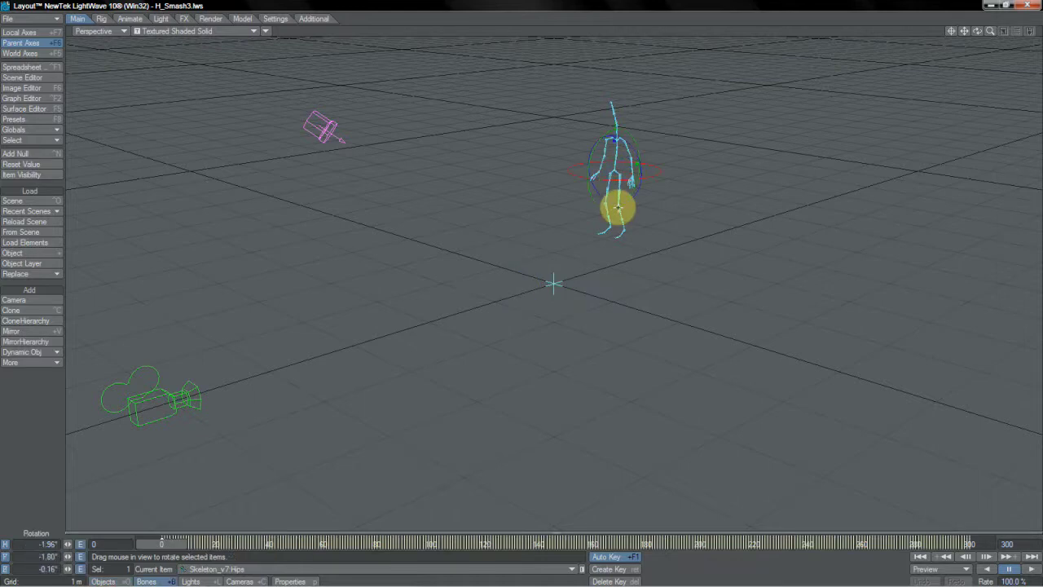
key("m")
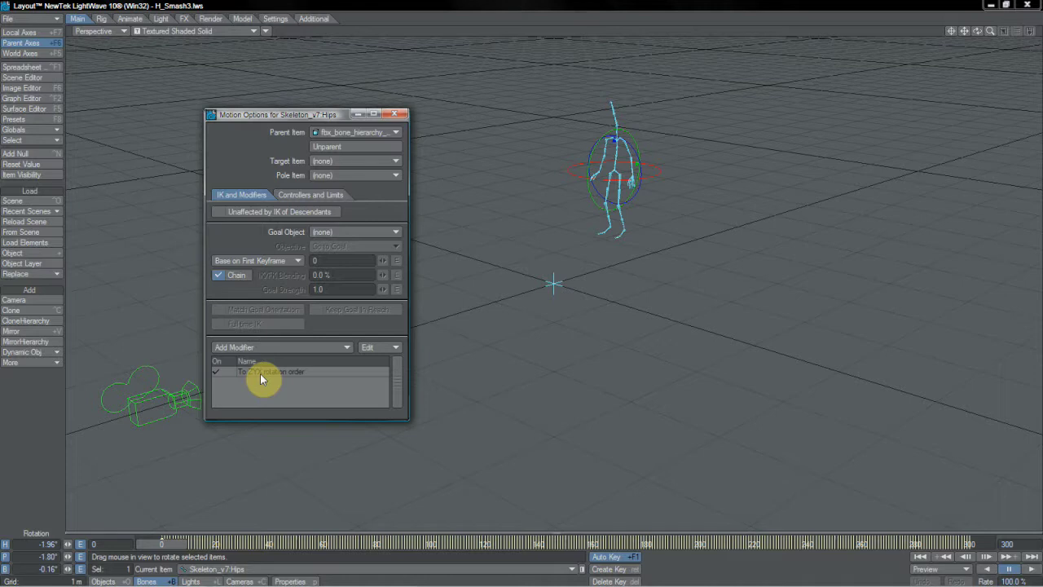
left_click(280, 348)
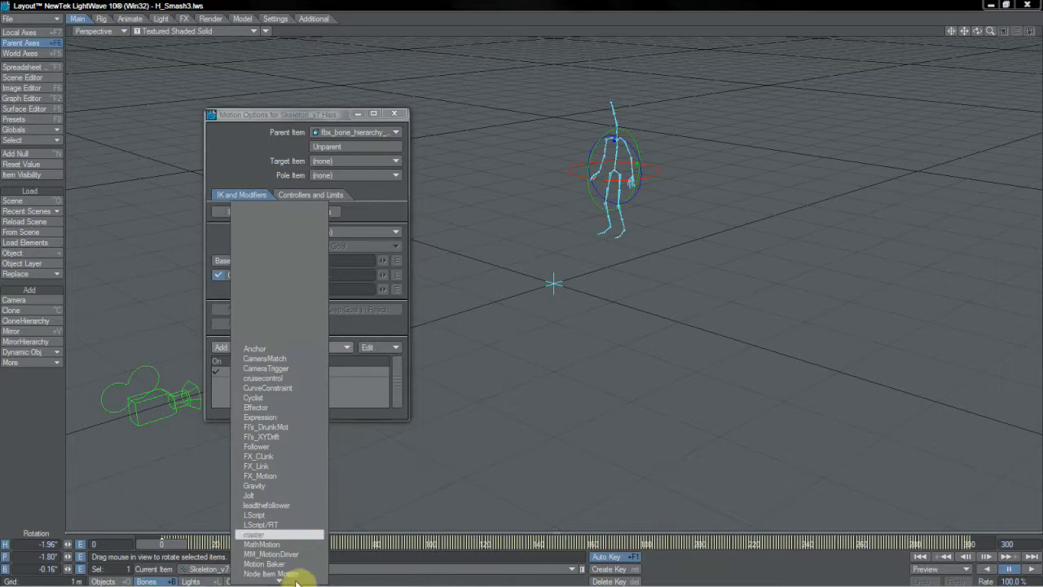
mouse_move(293, 576)
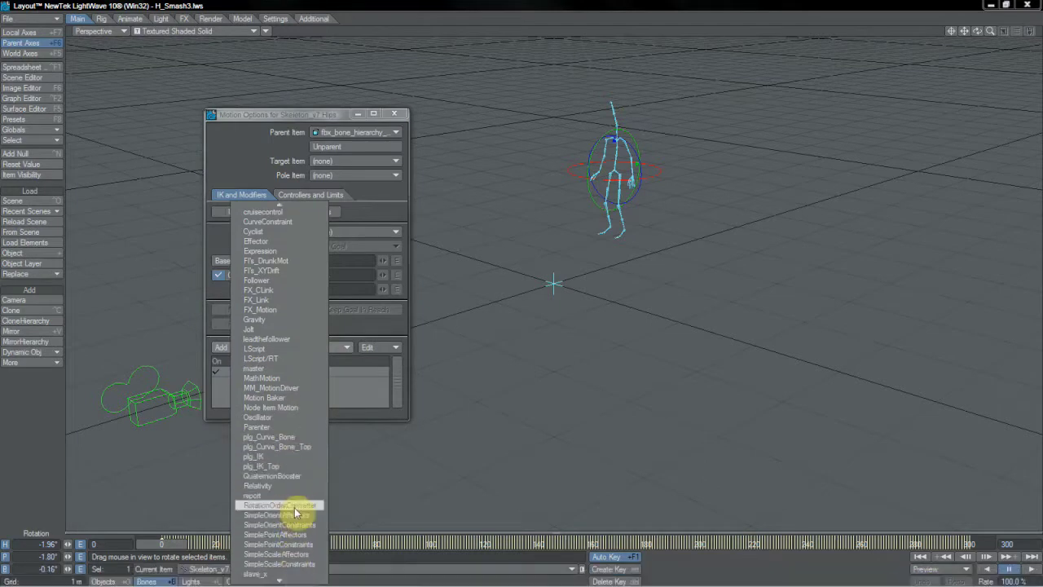
key("alt+Tab")
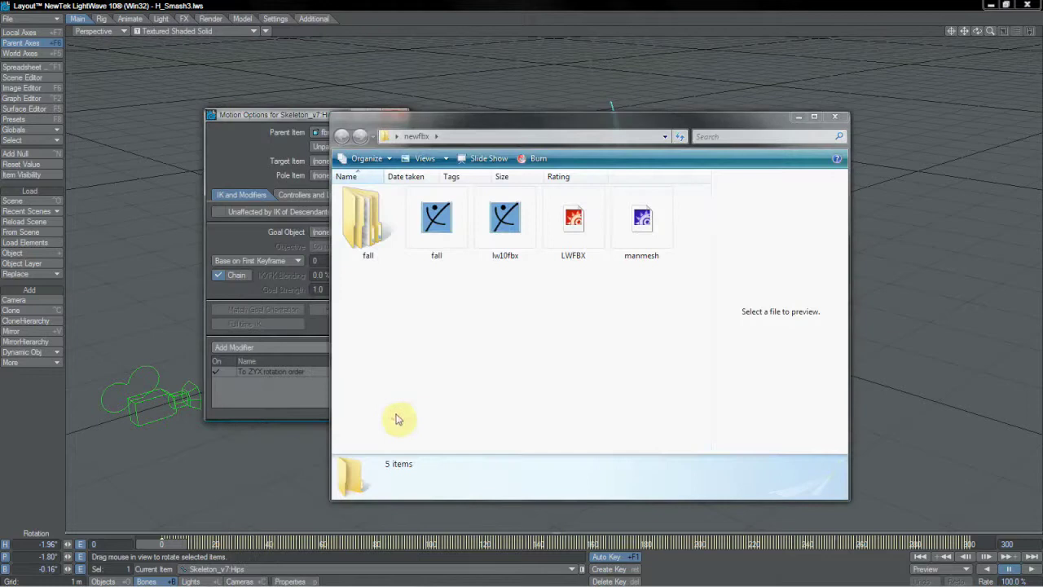
Step: Return from the Explorer newfbx folder to LightWave's Hips Motion Options window
left_click(405, 6)
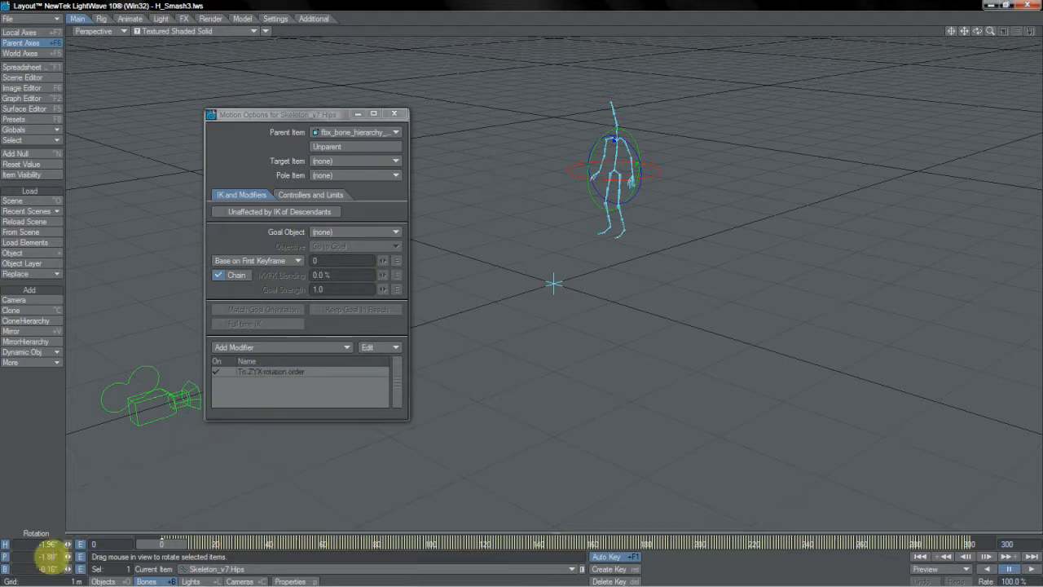
Step: Turn the To ZYX modifier off, play the H_Smash animation, then turn it back on
left_click(216, 371)
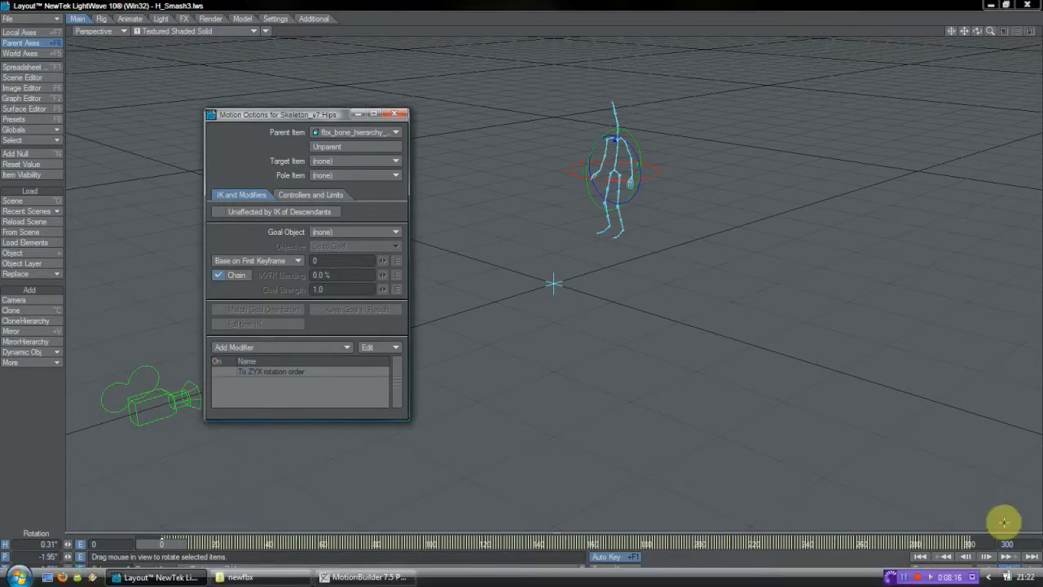
left_click(1034, 571)
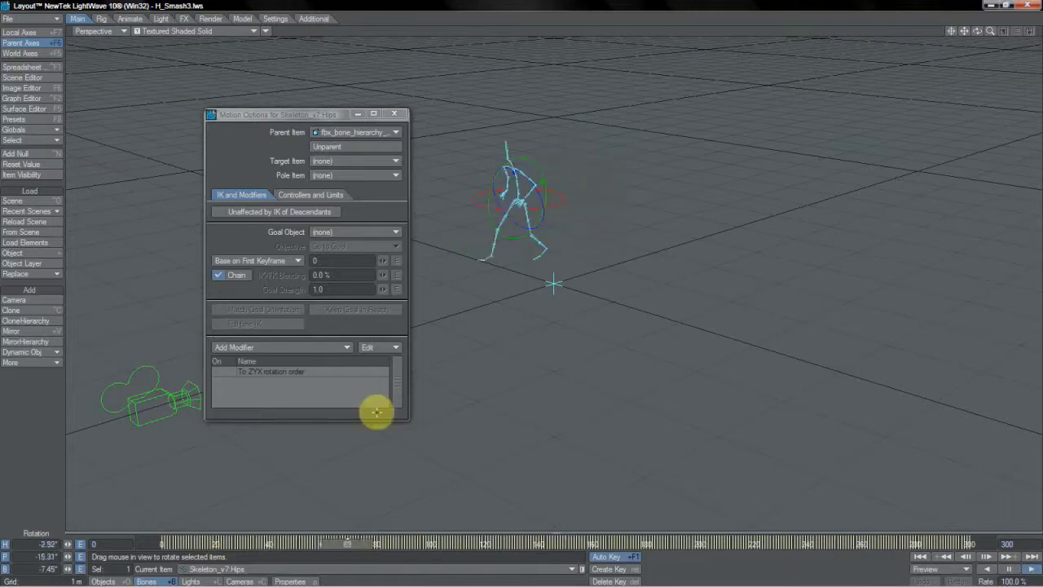
left_click(220, 371)
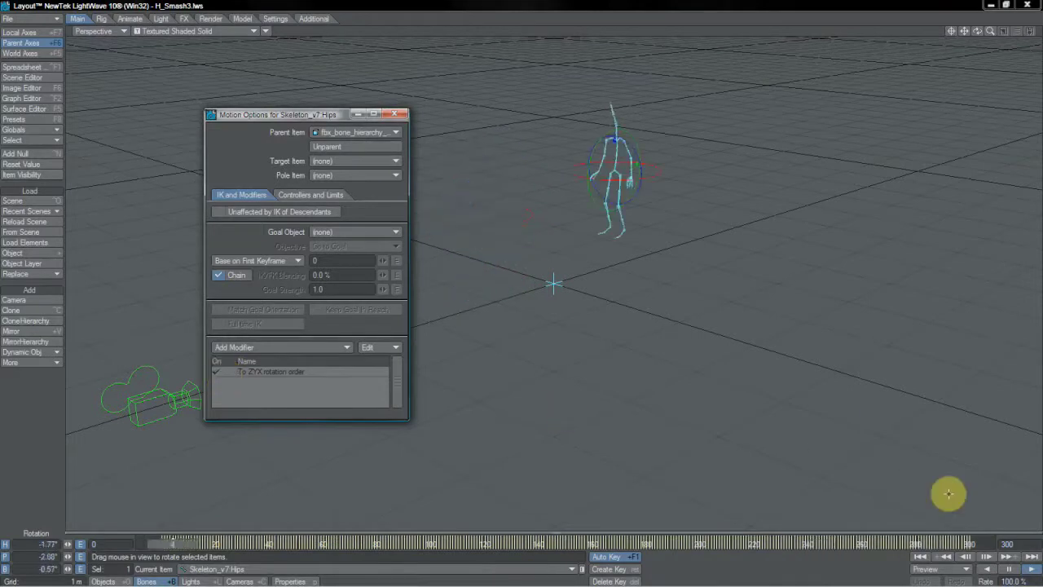
left_click(894, 497)
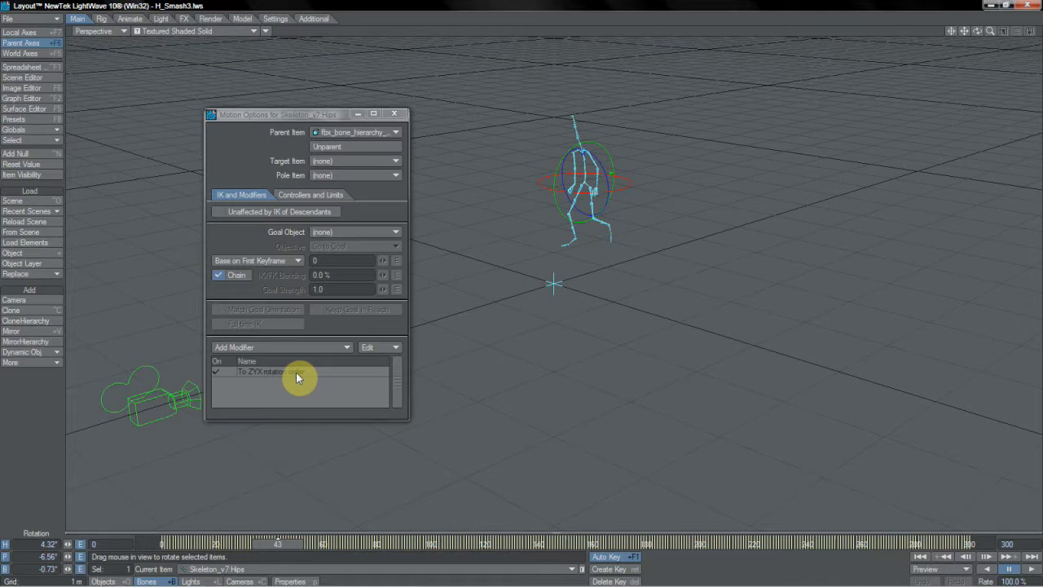
Step: Load the fall2 FBX scene with the importer's settings and open the Scene Editor
left_click(47, 205)
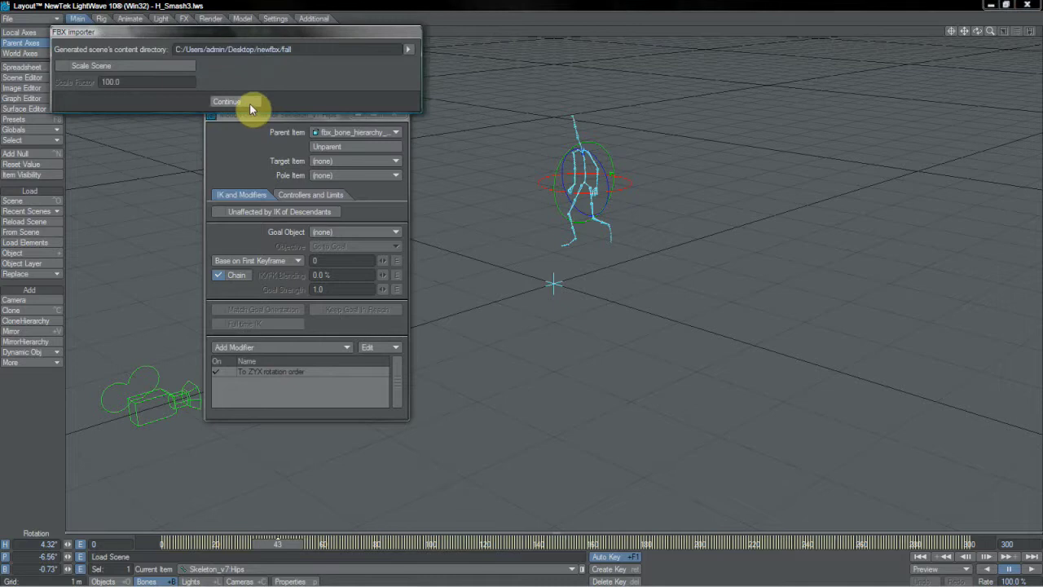
left_click(250, 103)
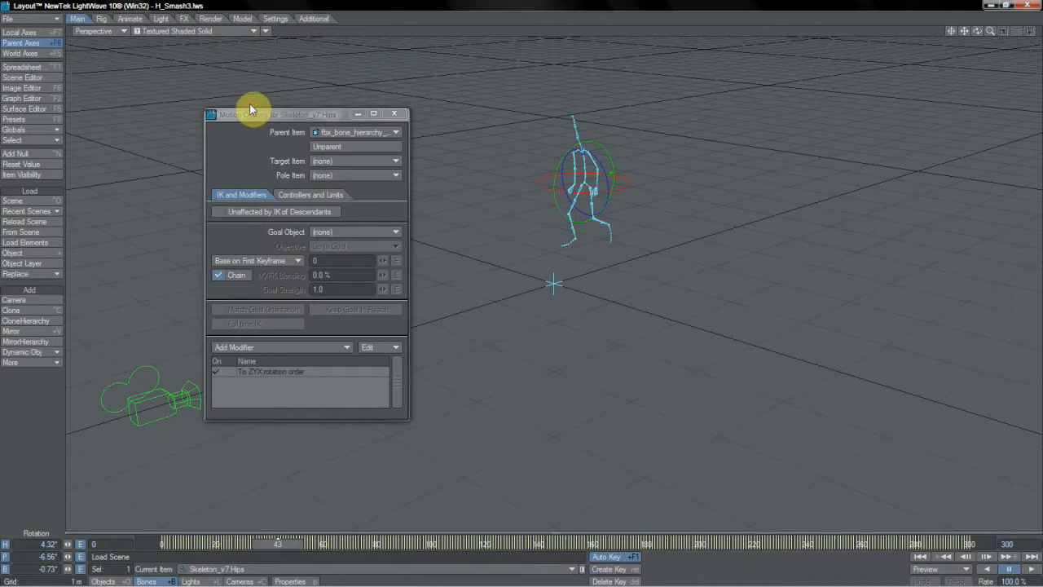
key("ctrl+F1")
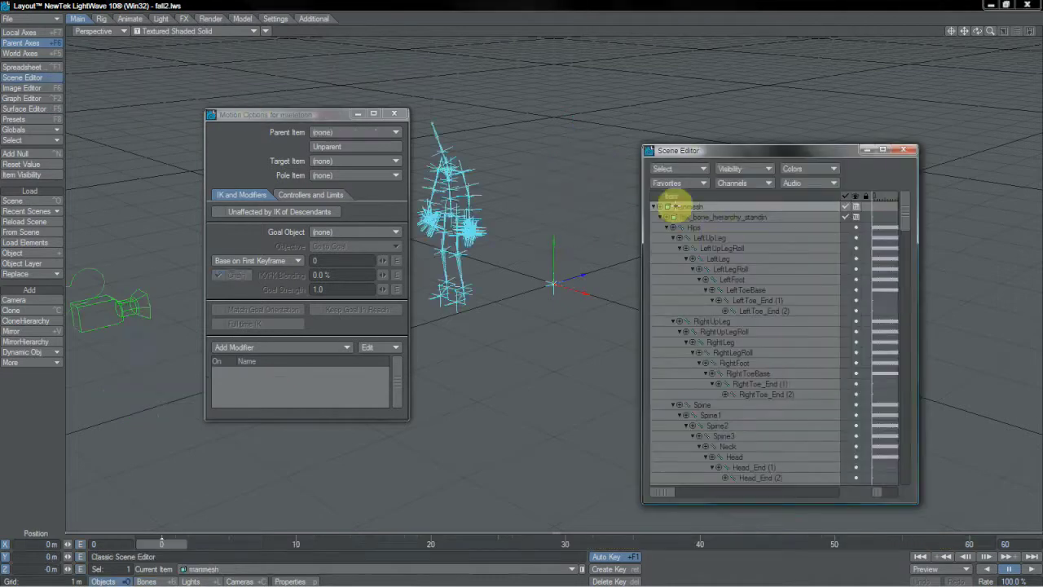
Step: Inspect Motion Options of Hips, the standin, manmesh, LeftFoot and RightLeg for rotation order modifiers
left_click(718, 228)
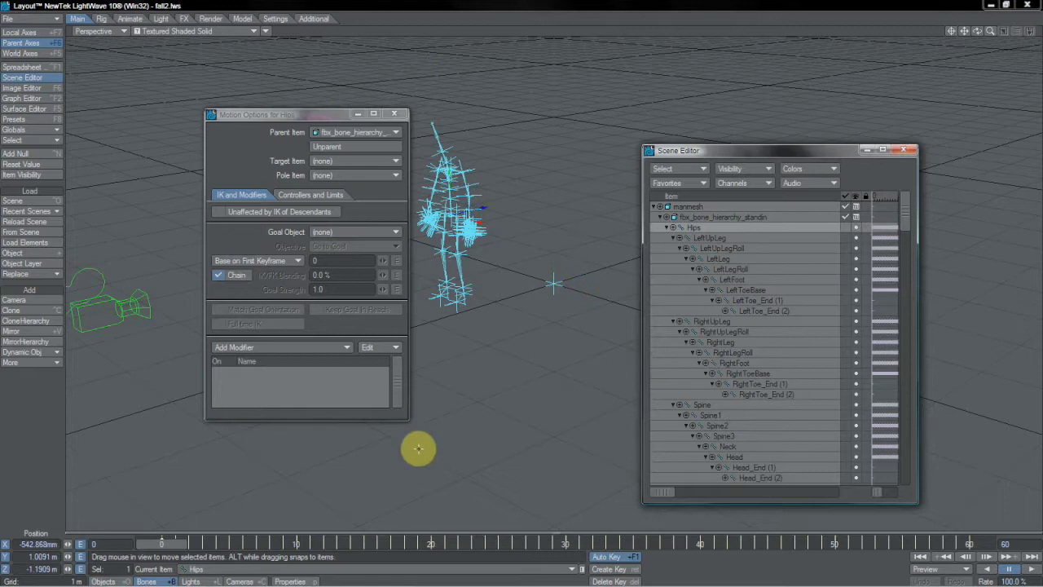
left_click(719, 217)
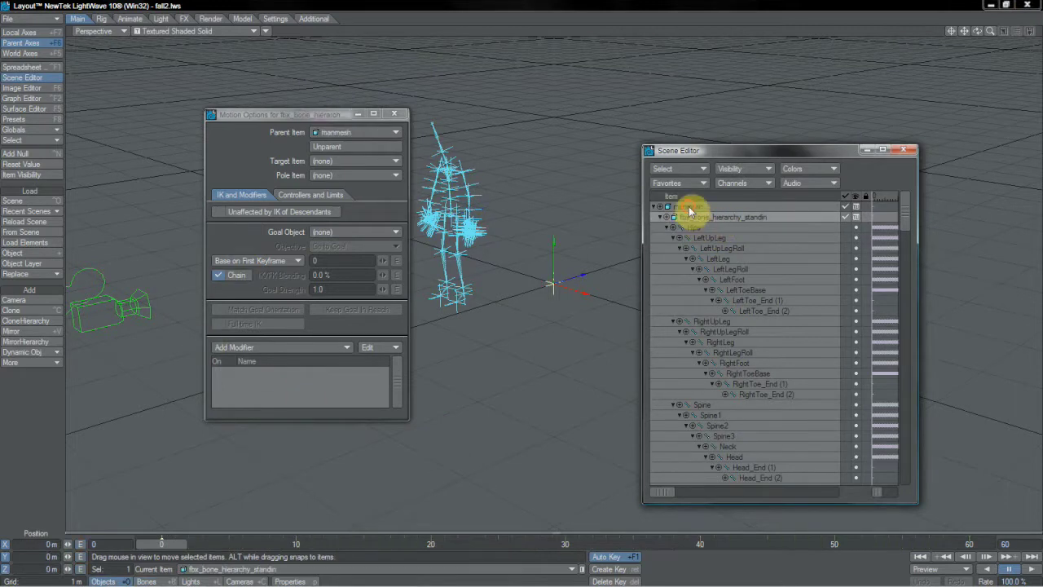
left_click(690, 208)
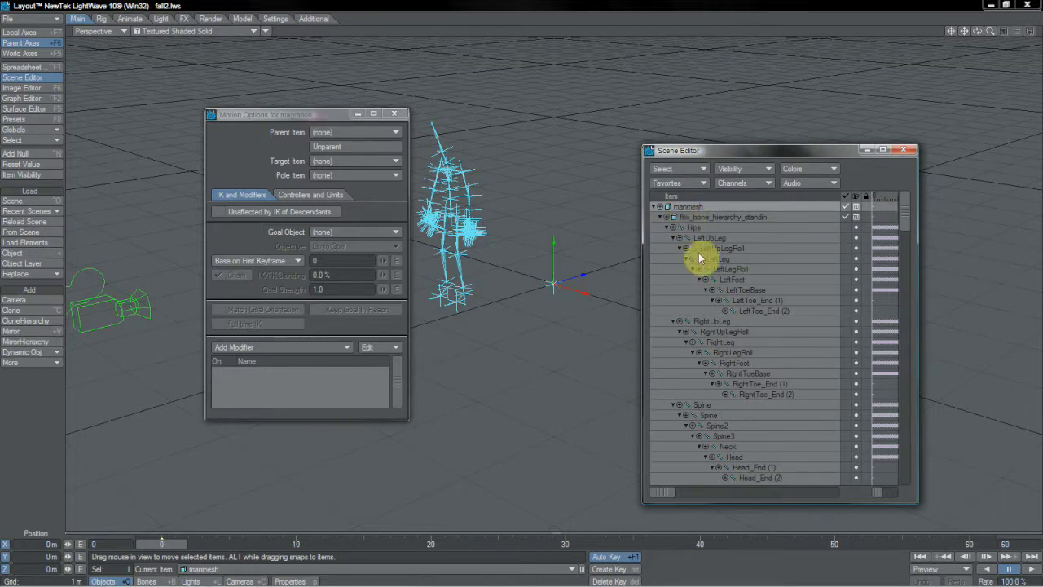
left_click(713, 282)
left_click(730, 343)
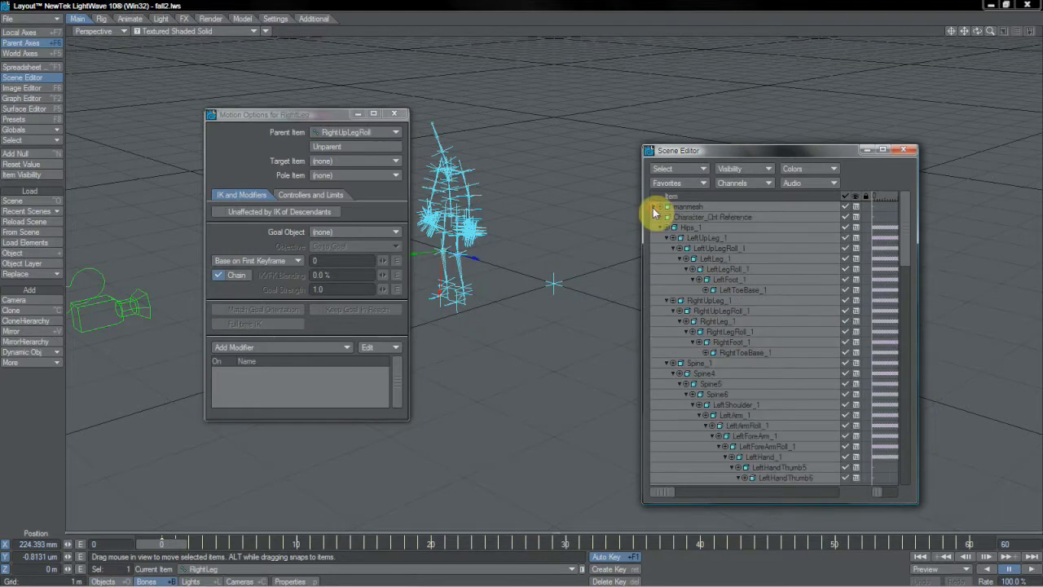
left_click(709, 218)
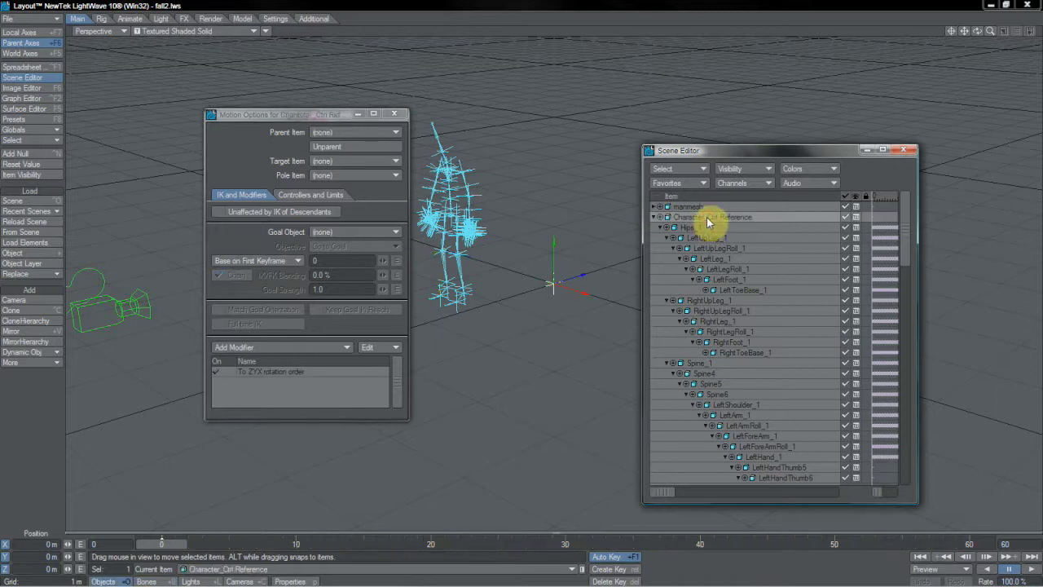
left_click(707, 227)
left_click(710, 239)
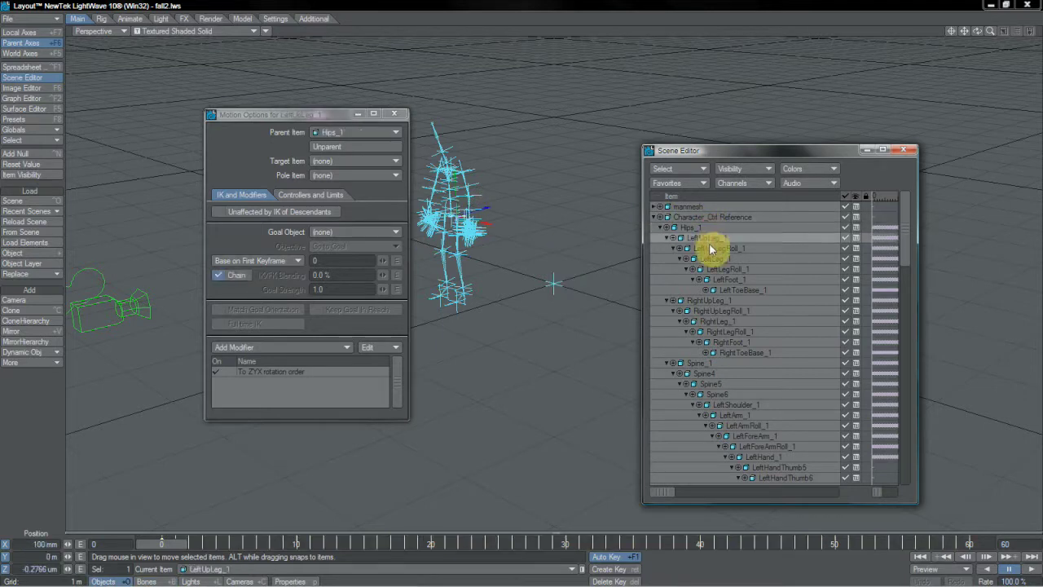
left_click(710, 248)
left_click(712, 259)
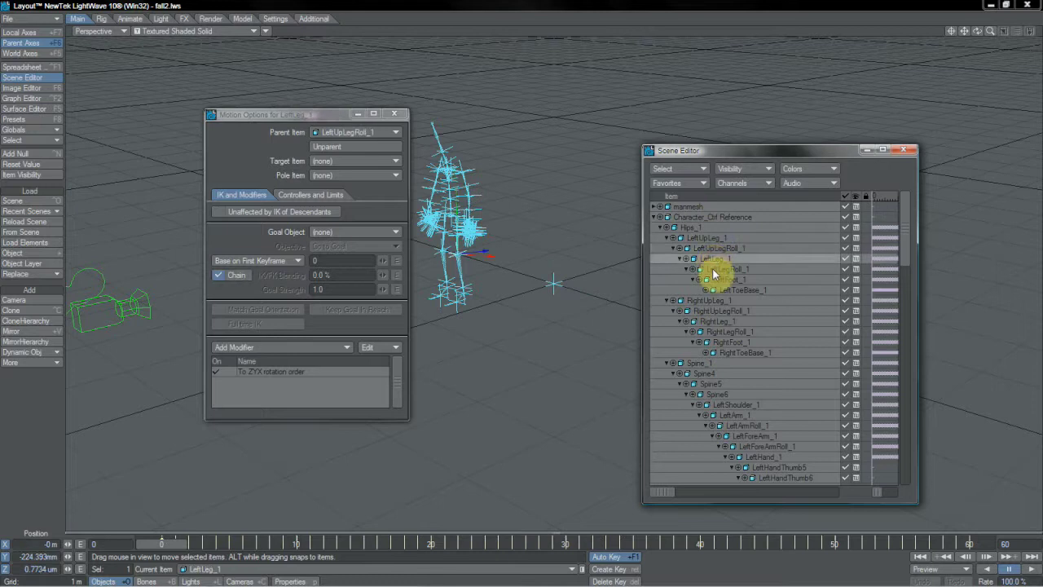
left_click(714, 268)
left_click(717, 279)
left_click(718, 290)
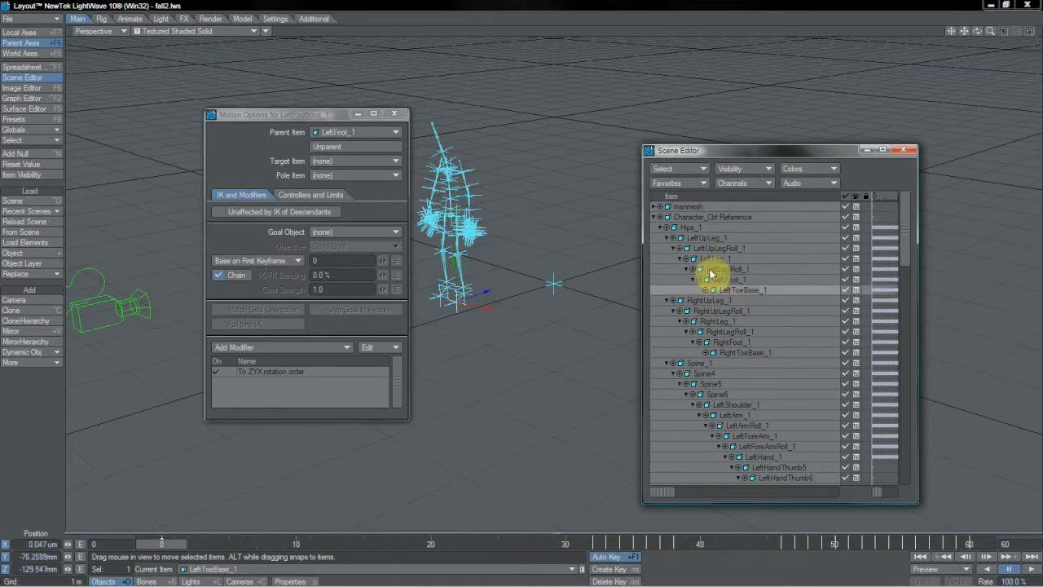
left_click(705, 259)
left_click(711, 312)
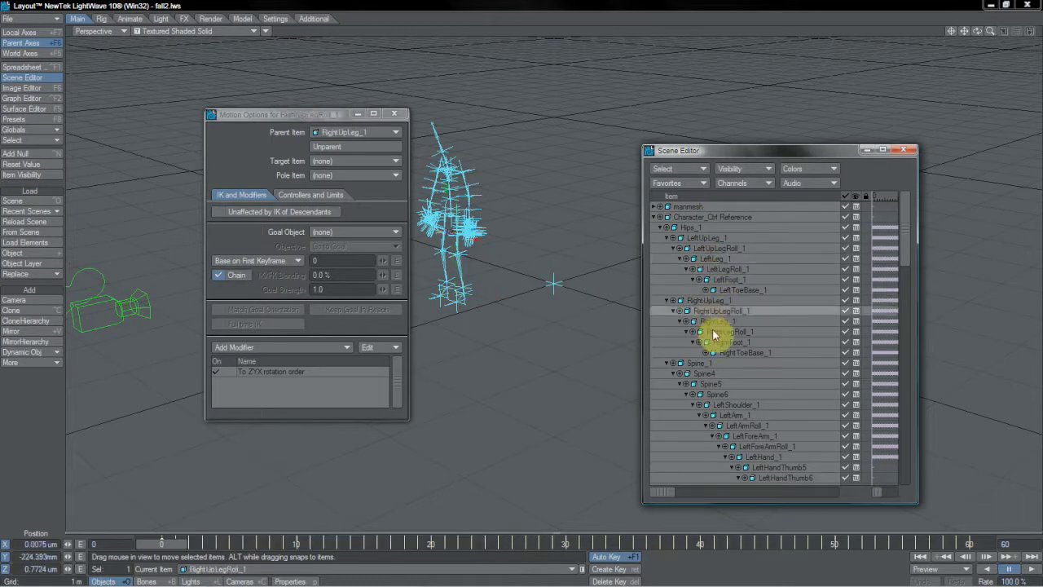
left_click(714, 332)
left_click(718, 353)
left_click(720, 373)
left_click(725, 405)
left_click(739, 437)
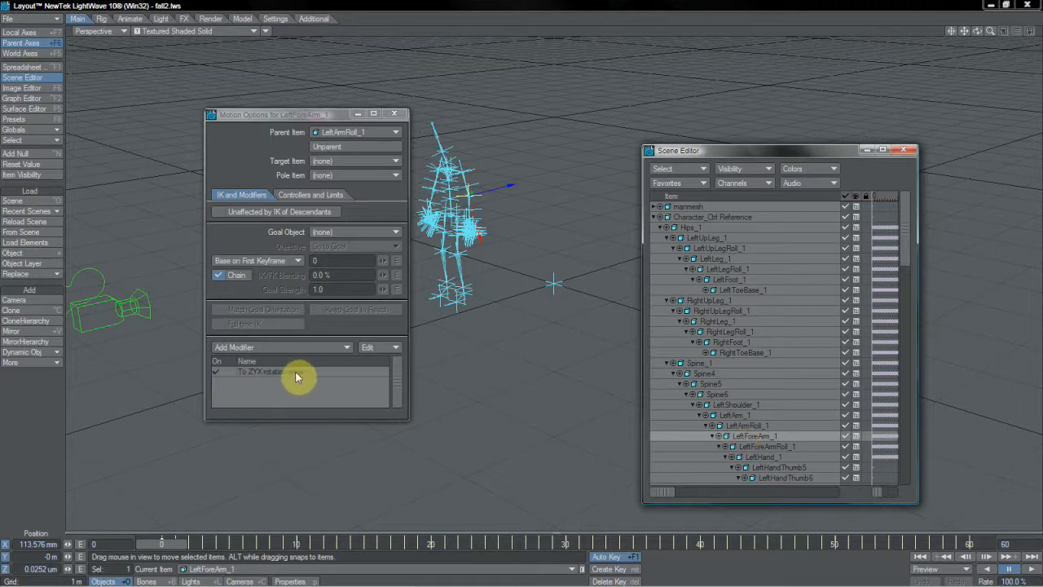
left_click(660, 216)
left_click(715, 252)
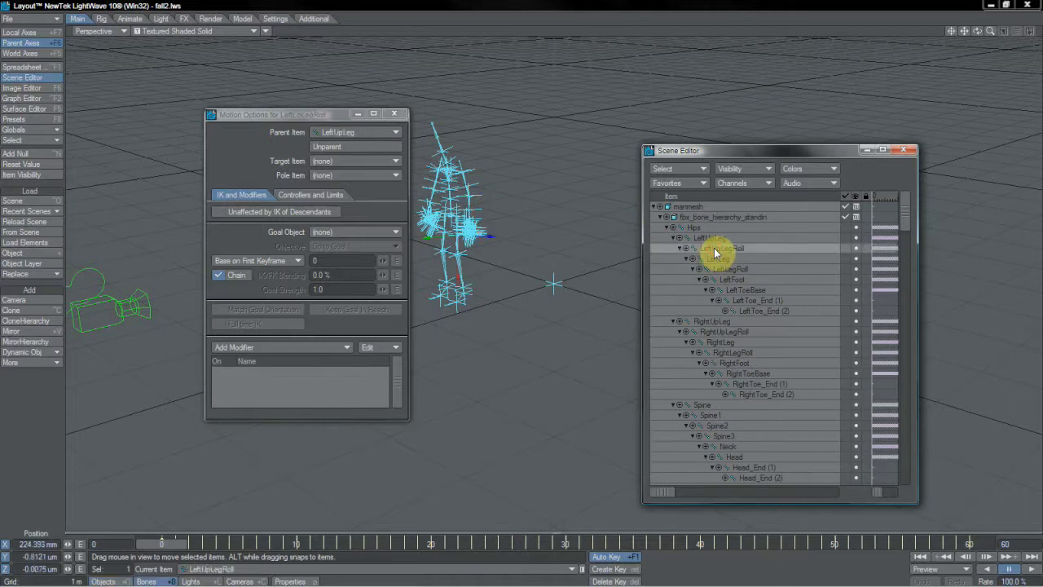
left_click(708, 268)
left_click(727, 303)
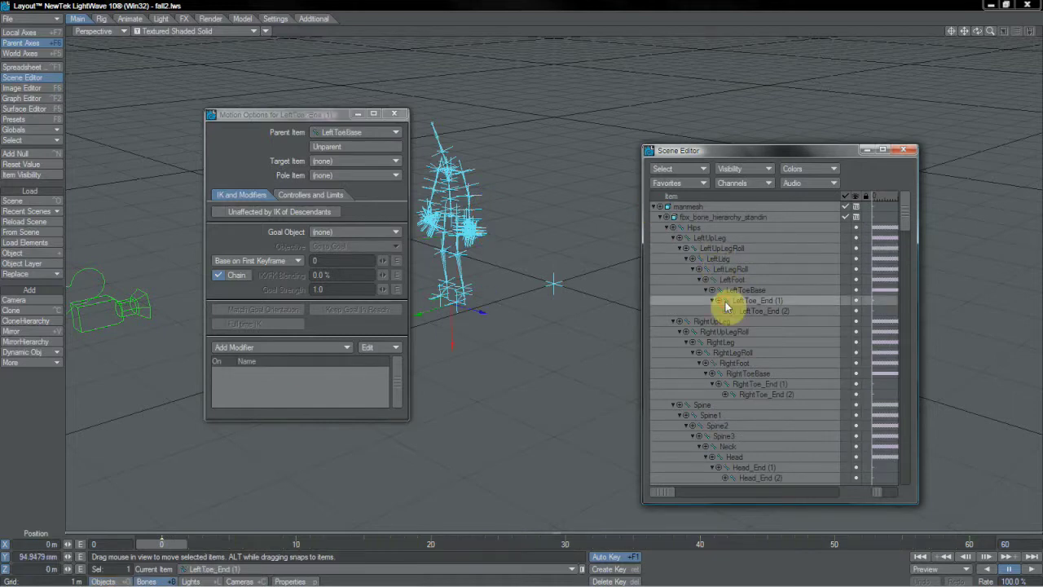
left_click(657, 213)
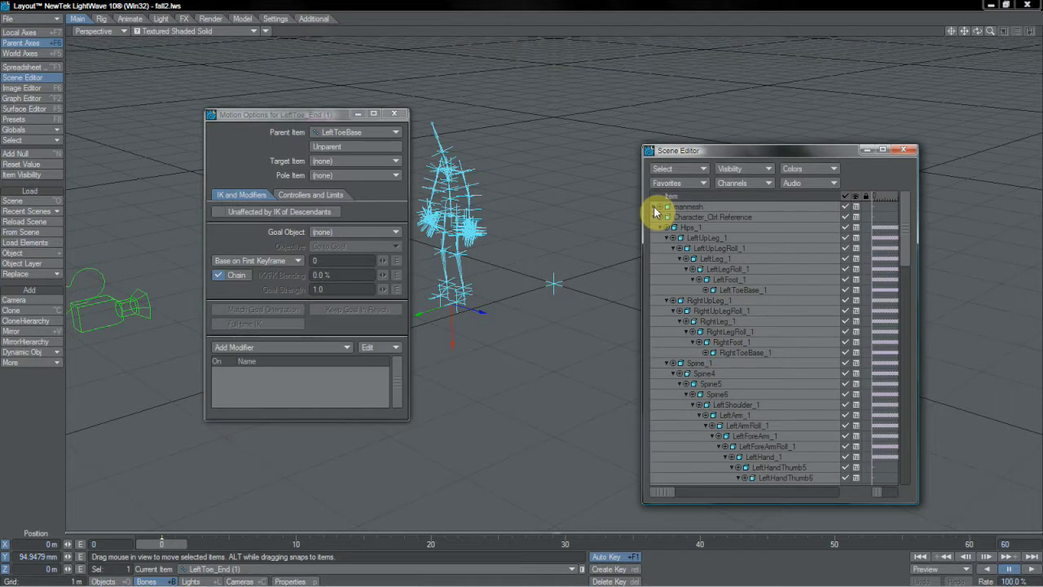
left_click(709, 236)
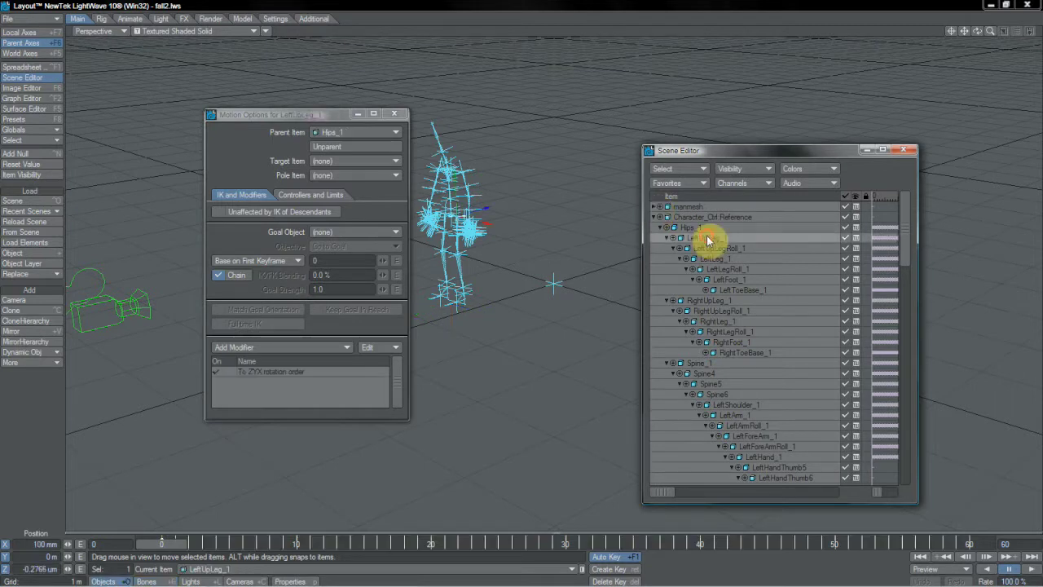
left_click(273, 373)
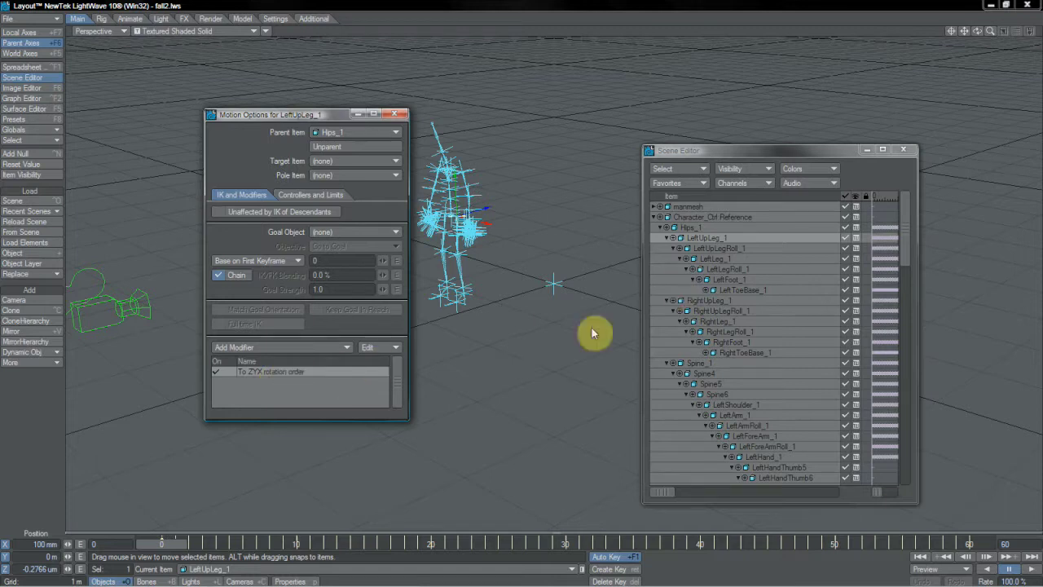
left_click(710, 260)
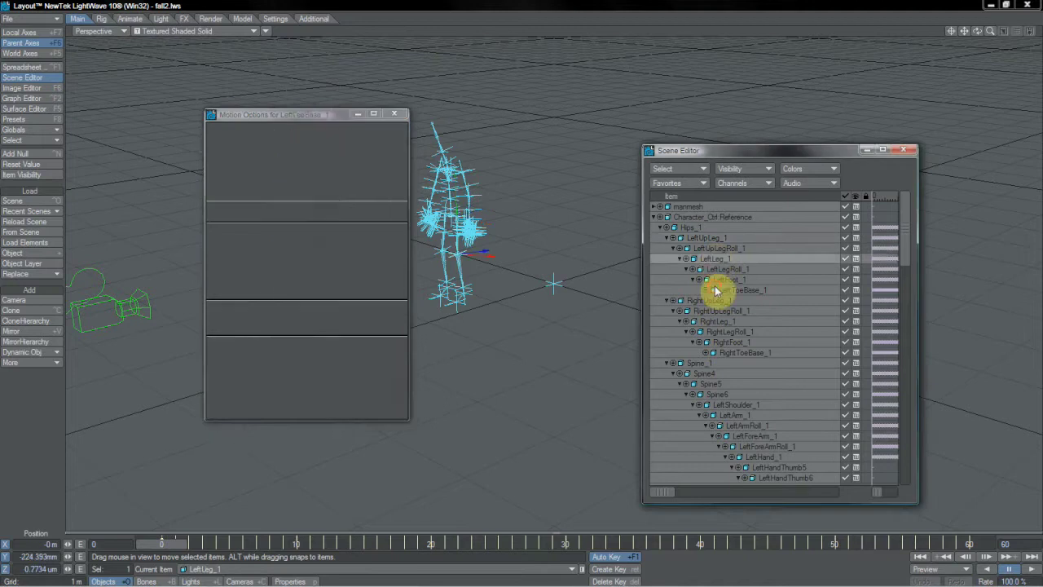
left_click(715, 290)
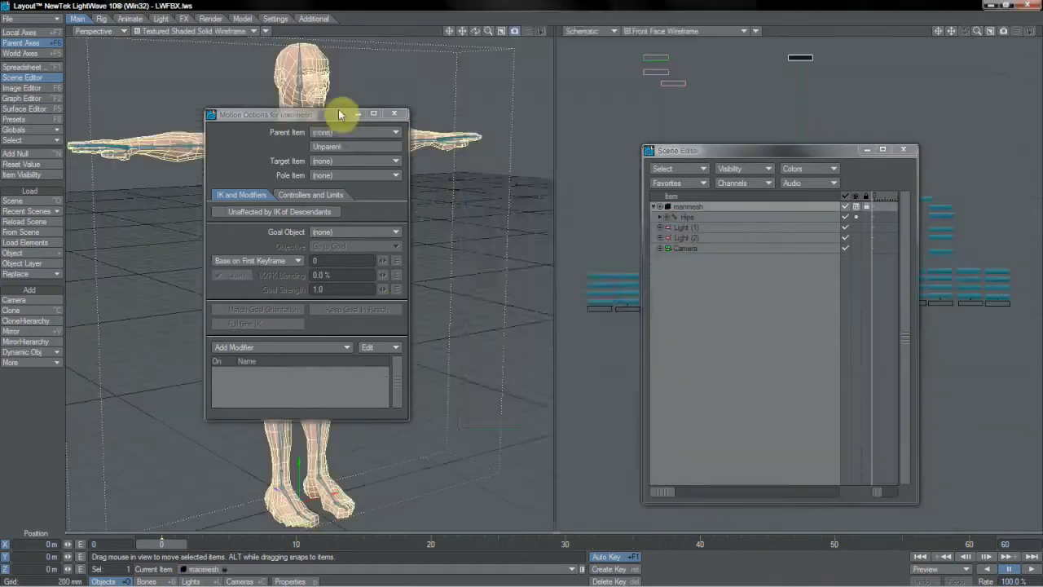
Step: Add a Rotation Order Converter to the rig's Hips bone and set its order to ZYX
left_click_drag(345, 114, 613, 133)
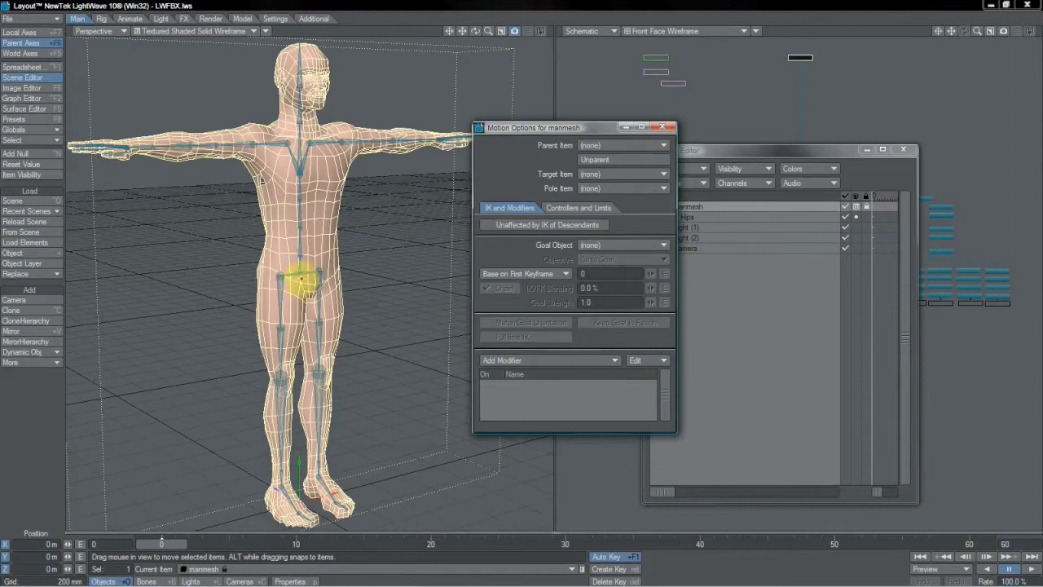
left_click(301, 278)
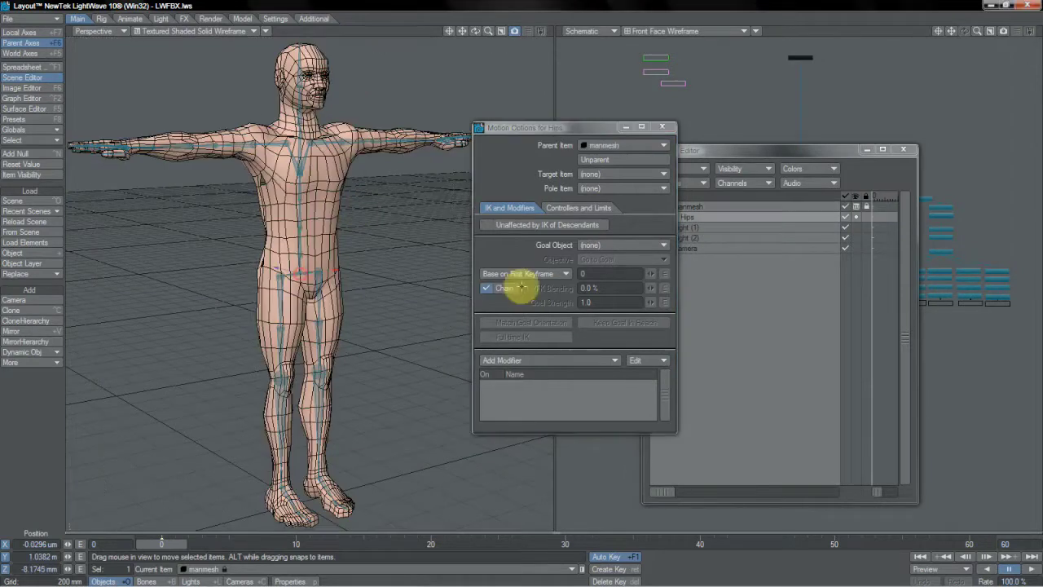
left_click(647, 366)
left_click(624, 526)
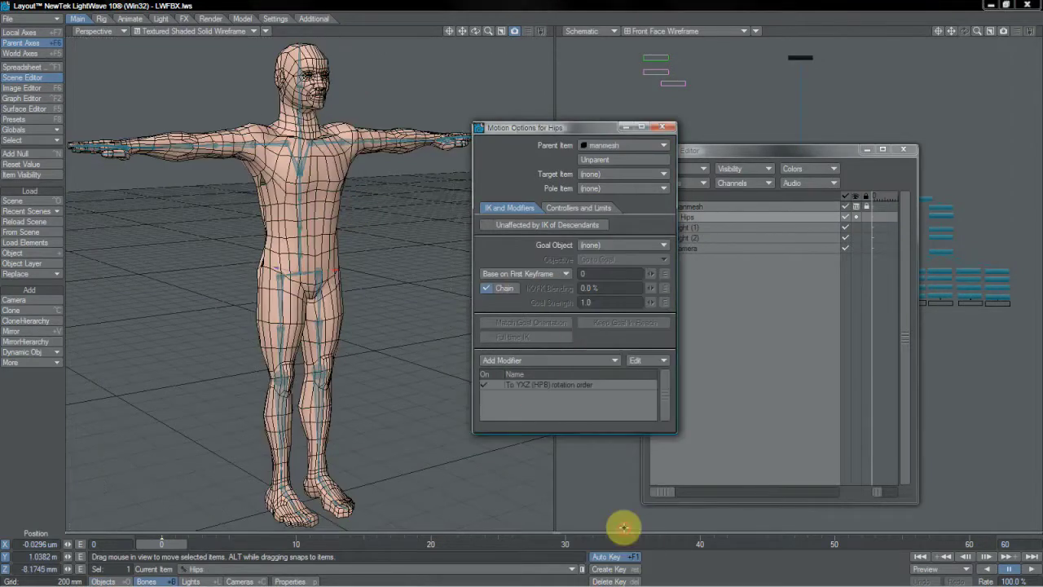
double_click(539, 385)
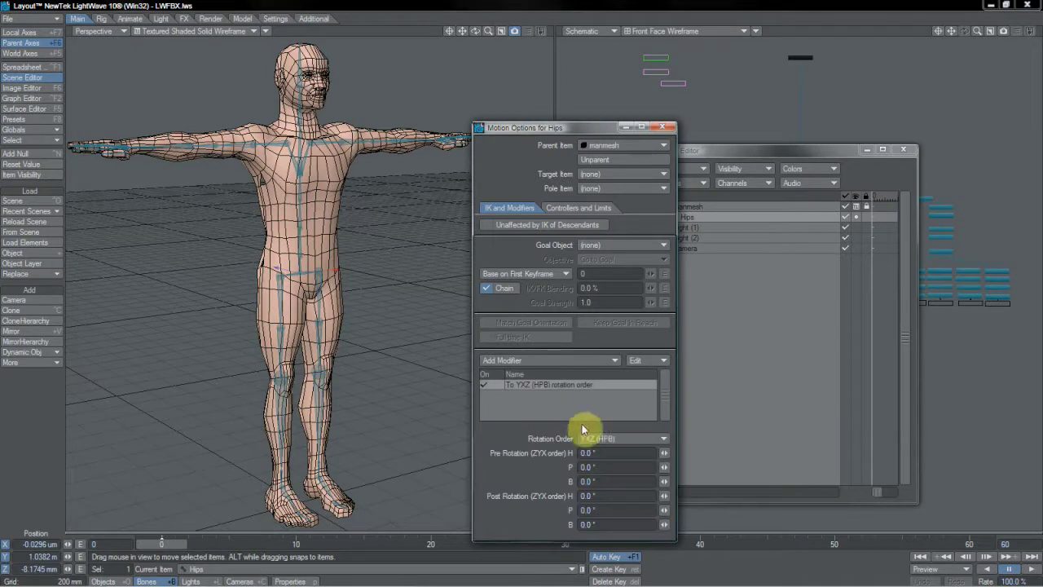
left_click(590, 439)
left_click(590, 454)
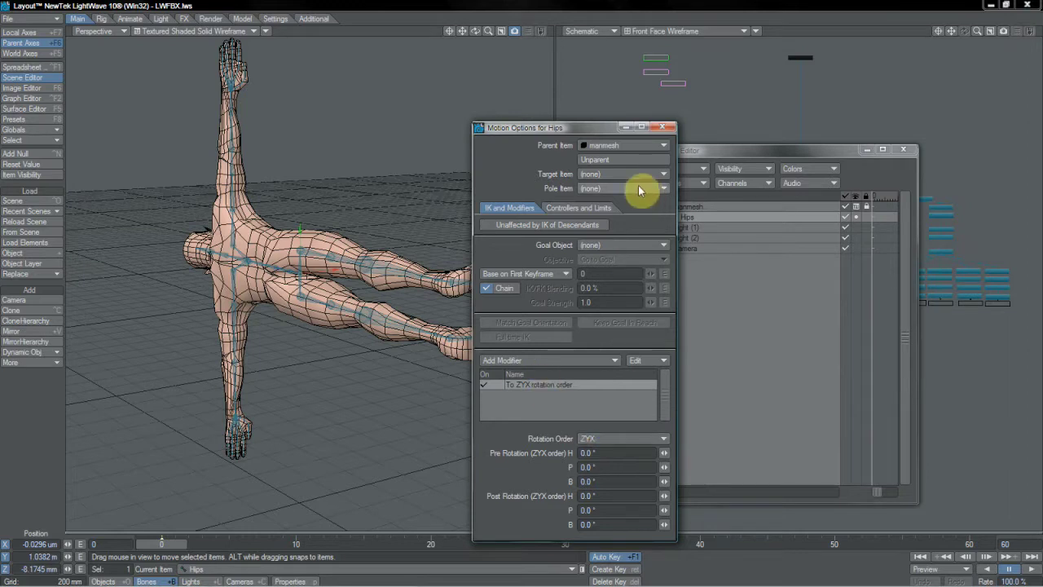
Step: Expand Hips in the Scene Editor and check LeftUpLeg for modifiers
left_click_drag(589, 127, 521, 128)
left_click(662, 218)
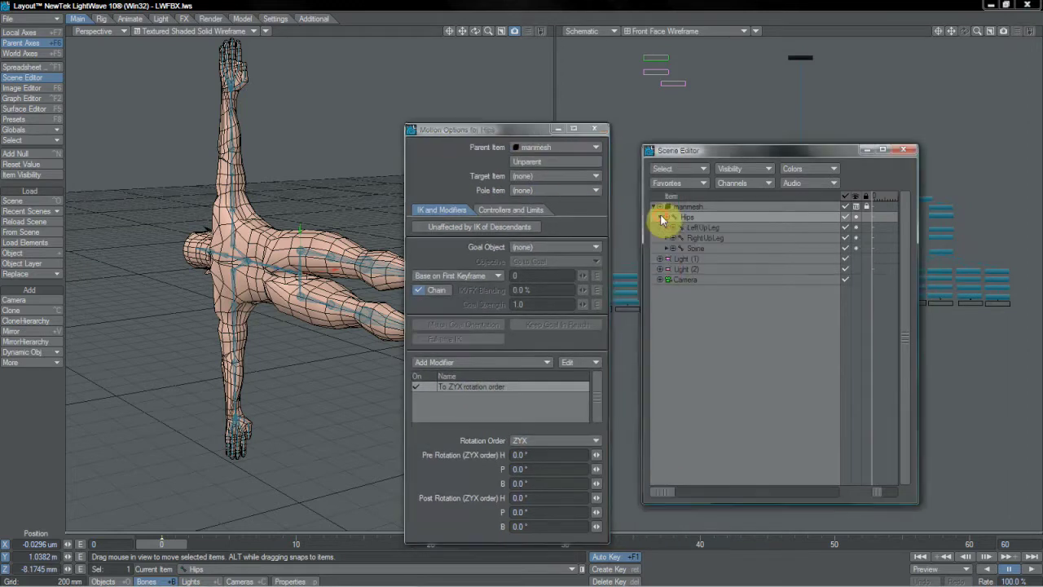
left_click(695, 228)
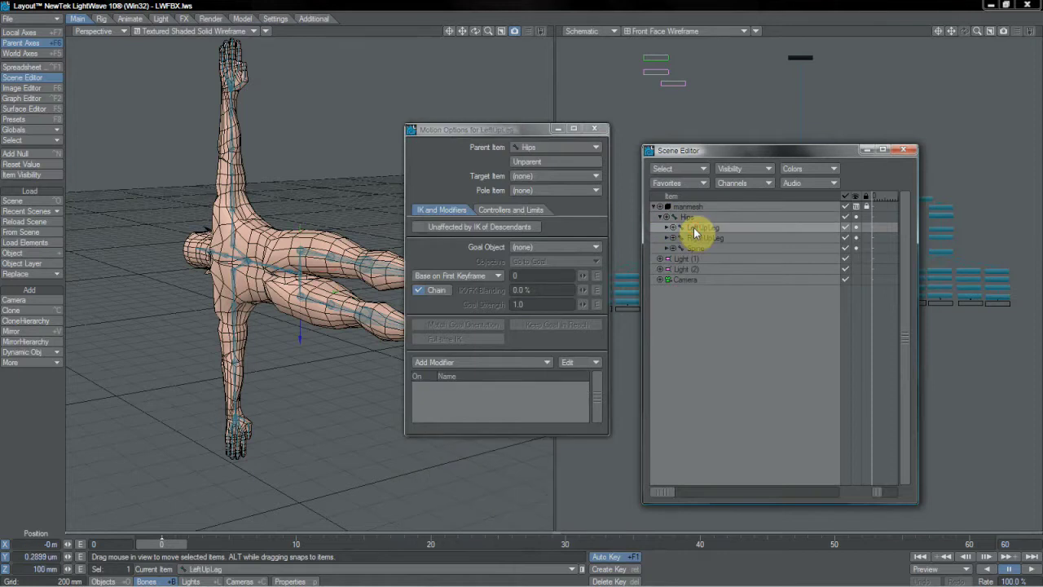